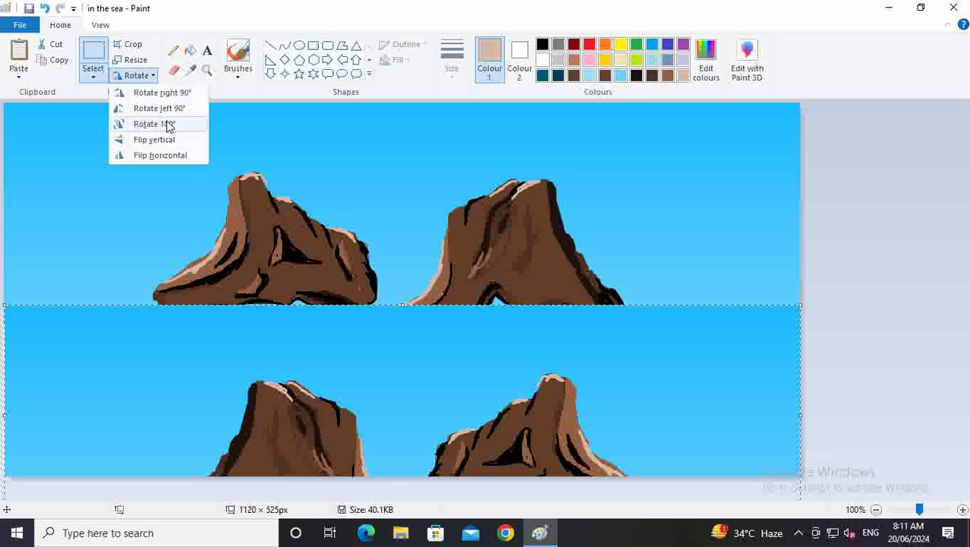
Squash and align the upside-down copy of the rocks just below the originals as a flattened water reflection spanning the canvas width
drag(299, 354, 297, 285)
drag(404, 451, 403, 363)
drag(394, 299, 395, 391)
drag(406, 457, 409, 415)
drag(402, 394, 380, 396)
drag(781, 416, 800, 423)
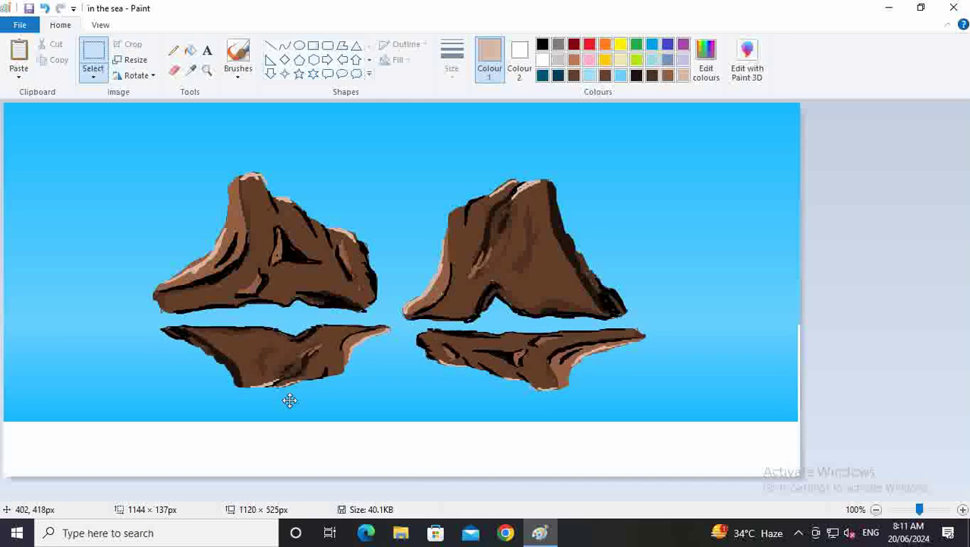
drag(288, 396, 291, 400)
drag(395, 425, 390, 391)
click(568, 428)
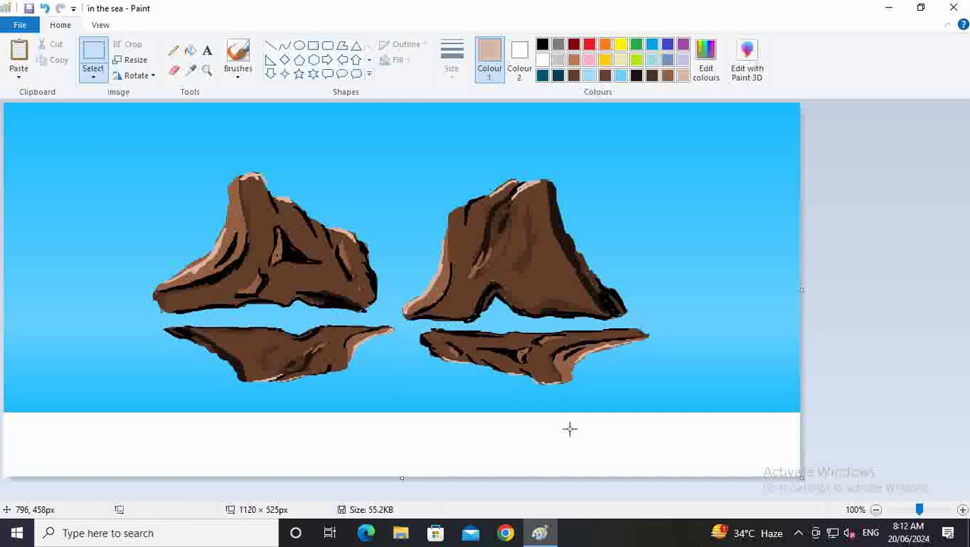
Fill the white strip beneath the pasted reflection with pale blue
click(590, 76)
click(190, 50)
click(345, 440)
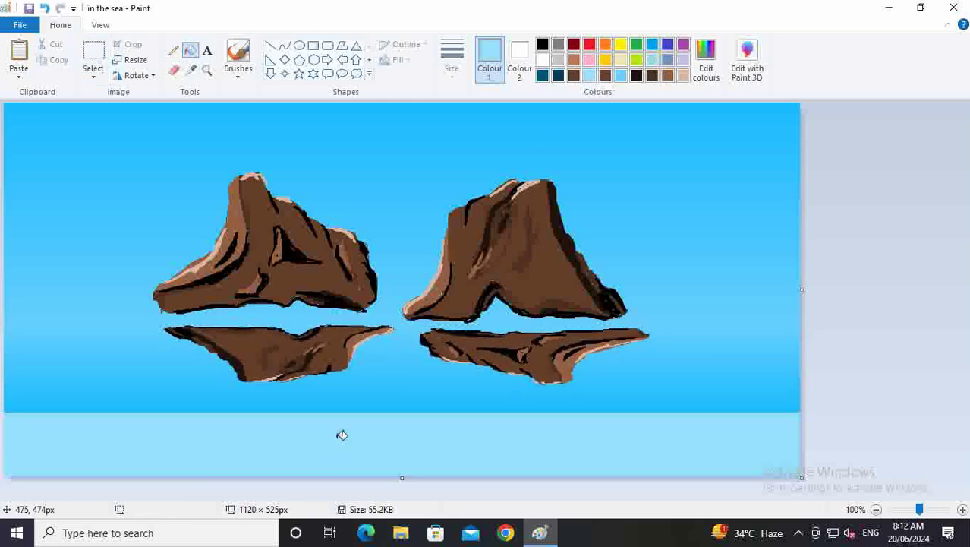
Brush broad sky-blue strokes across the water around the reflections, and minimise the reference photo after consulting it
click(237, 77)
click(241, 126)
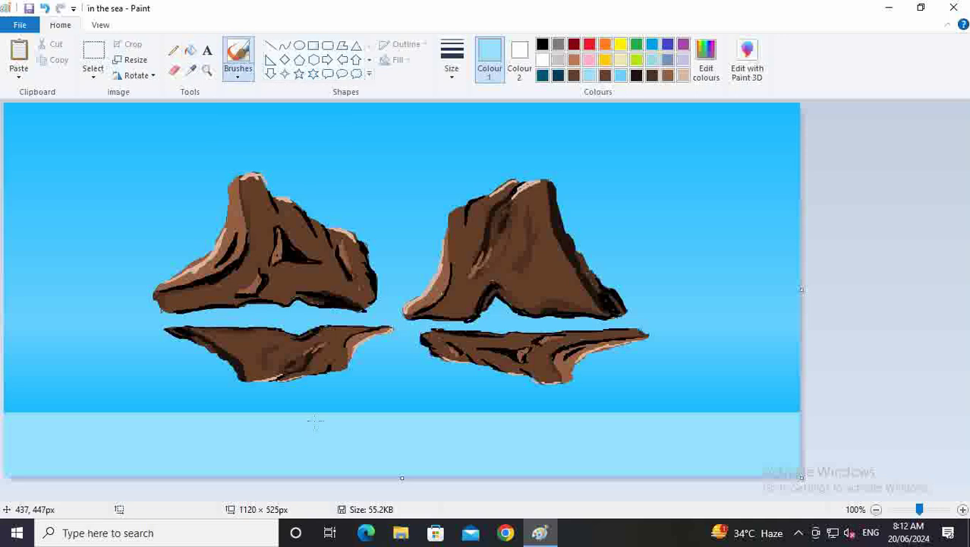
click(621, 77)
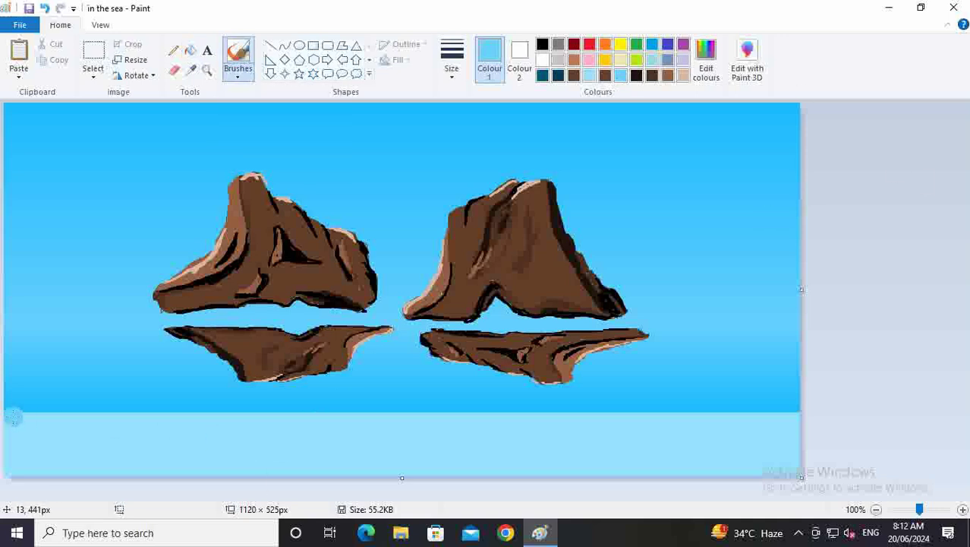
drag(44, 348, 140, 343)
drag(98, 367, 199, 372)
drag(354, 385, 682, 391)
drag(682, 391, 785, 391)
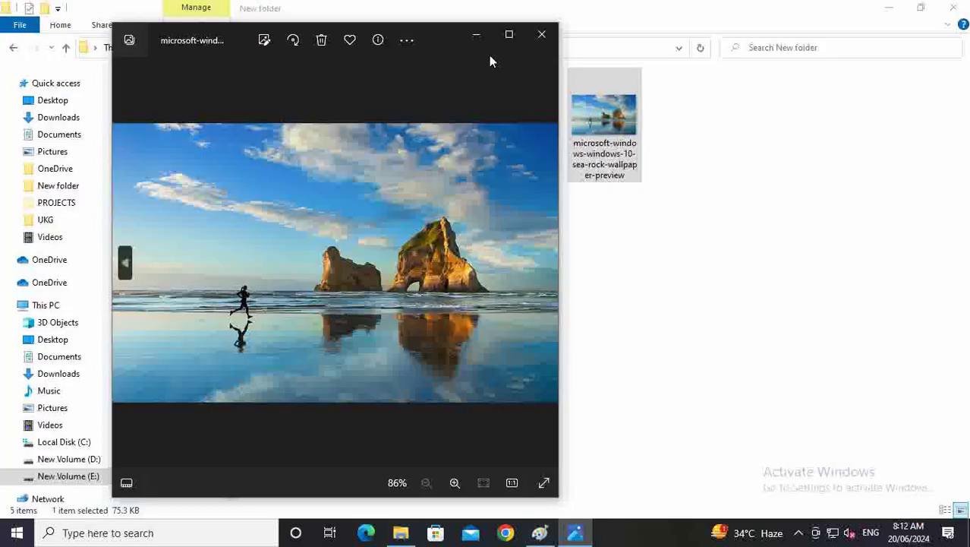
click(476, 34)
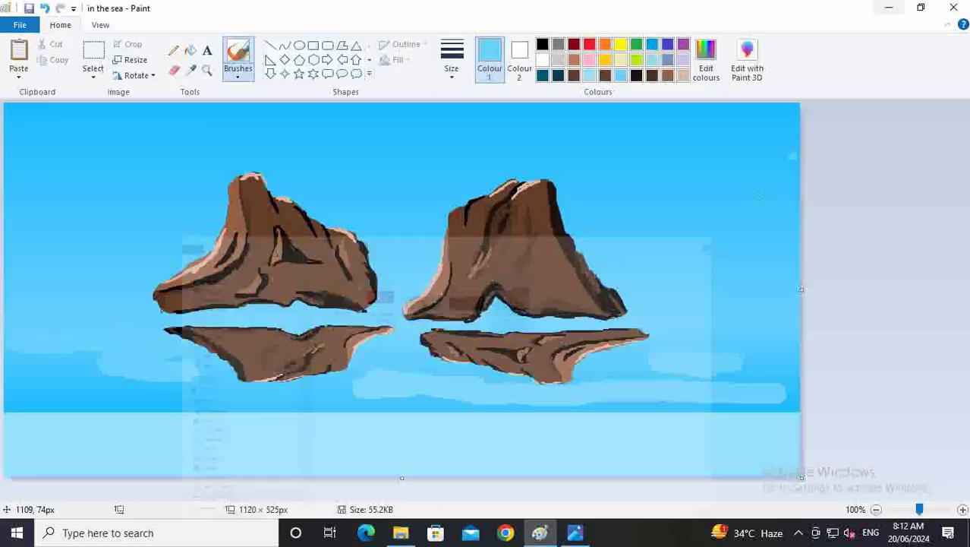
Paint thin sky-blue horizontal lines across both rock reflections with a thinner brush size
drag(421, 349, 627, 356)
key(ctrl+z)
click(462, 79)
click(465, 105)
drag(187, 340, 624, 338)
drag(174, 362, 545, 362)
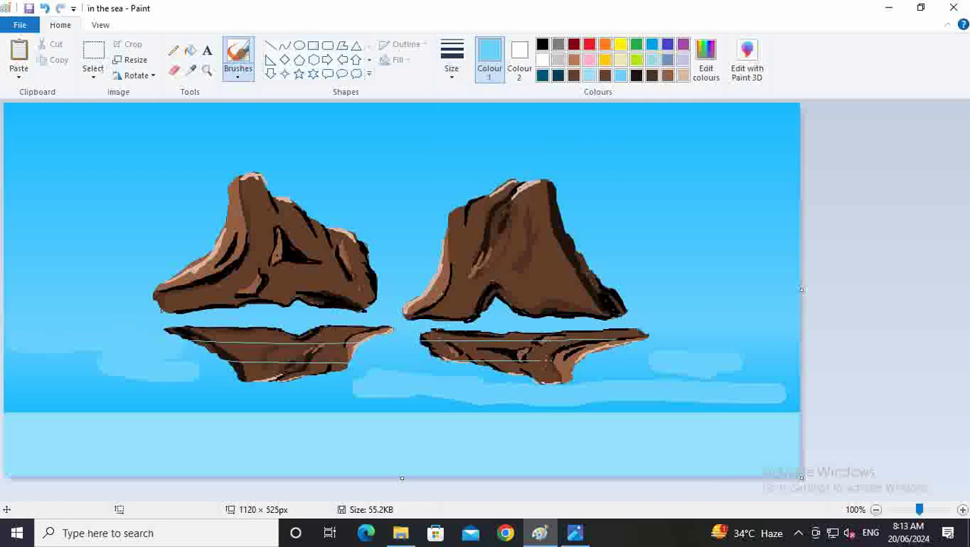
drag(82, 331, 388, 343)
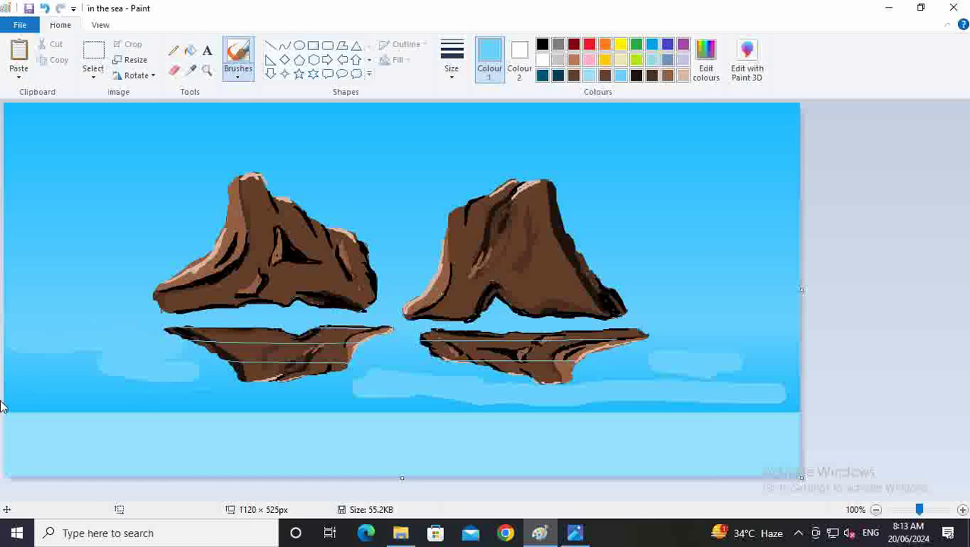
drag(440, 351, 568, 349)
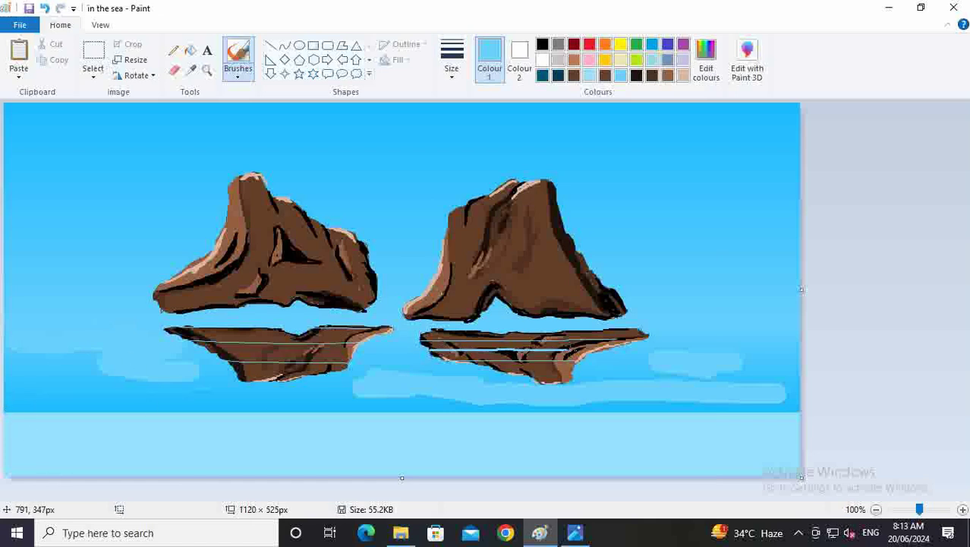
Add thin sky-blue ripples to the open water and break up the edges of both rock reflections
drag(385, 392, 311, 397)
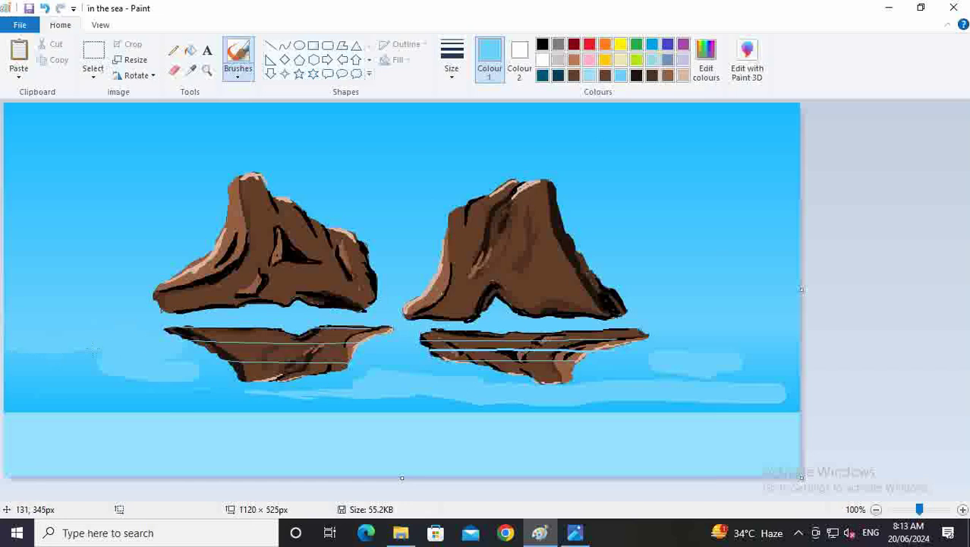
drag(63, 357, 44, 362)
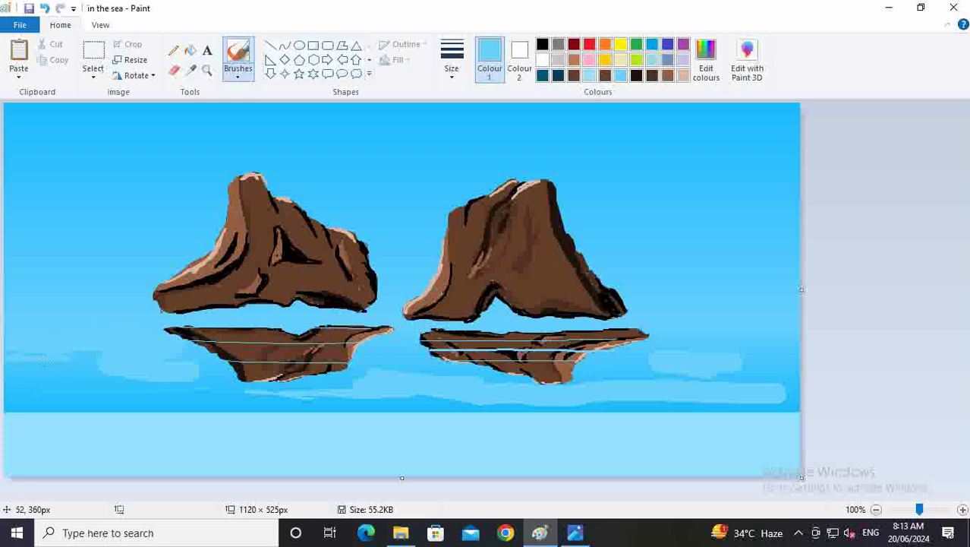
drag(199, 366, 540, 368)
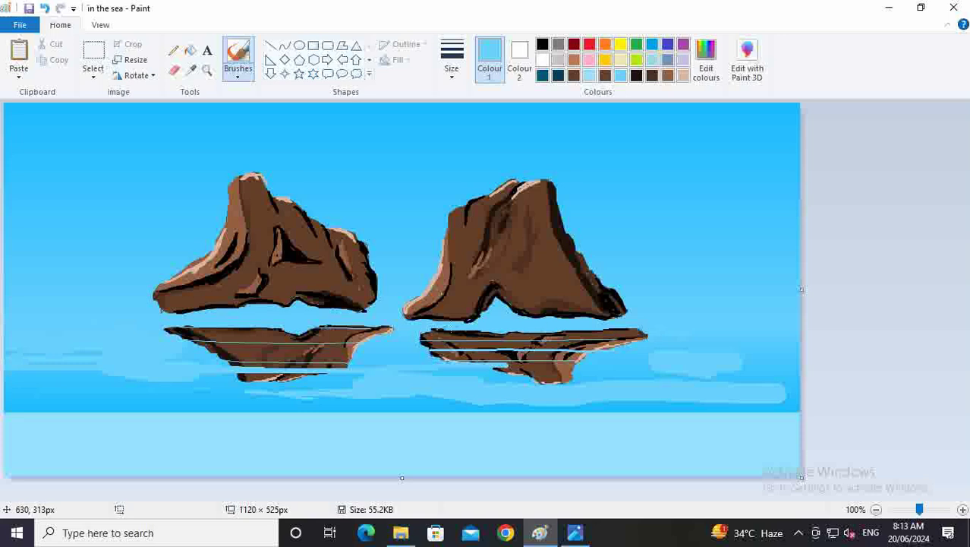
mouse_move(439, 333)
mouse_down()
mouse_move(337, 335)
mouse_move(327, 355)
mouse_move(536, 355)
mouse_up()
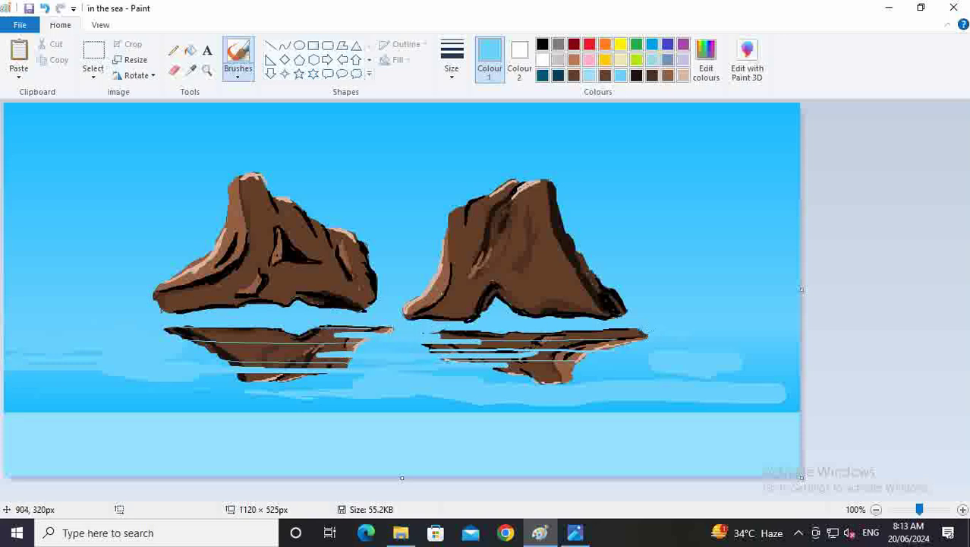
drag(669, 335, 575, 332)
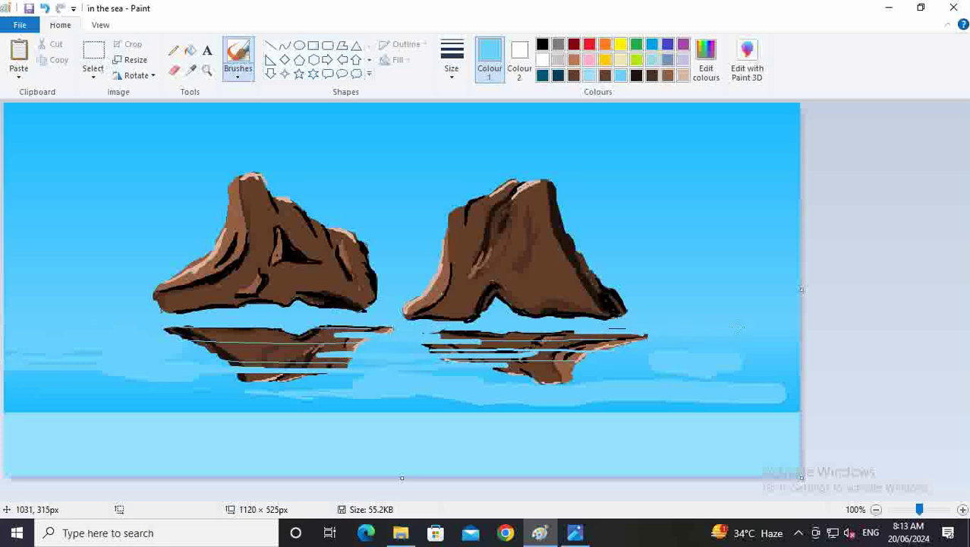
Cover the darker blue band below the reflections with horizontal sky-blue streaks across the full width
mouse_move(105, 381)
mouse_down()
mouse_move(19, 382)
mouse_move(213, 384)
mouse_move(213, 401)
mouse_move(23, 405)
mouse_up()
drag(263, 408, 548, 393)
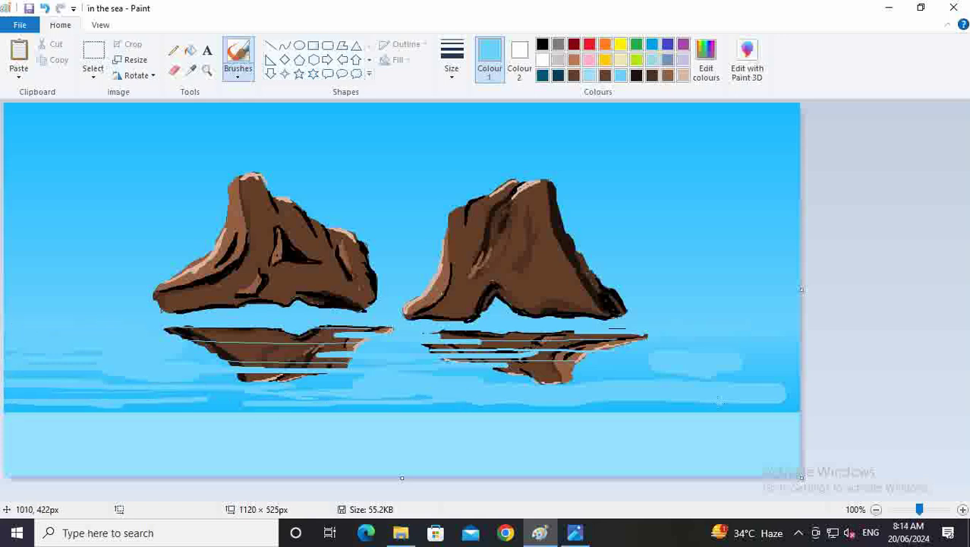
mouse_move(595, 374)
mouse_down()
mouse_move(700, 356)
mouse_move(743, 377)
mouse_move(685, 380)
mouse_move(793, 378)
mouse_move(770, 398)
mouse_move(571, 403)
mouse_up()
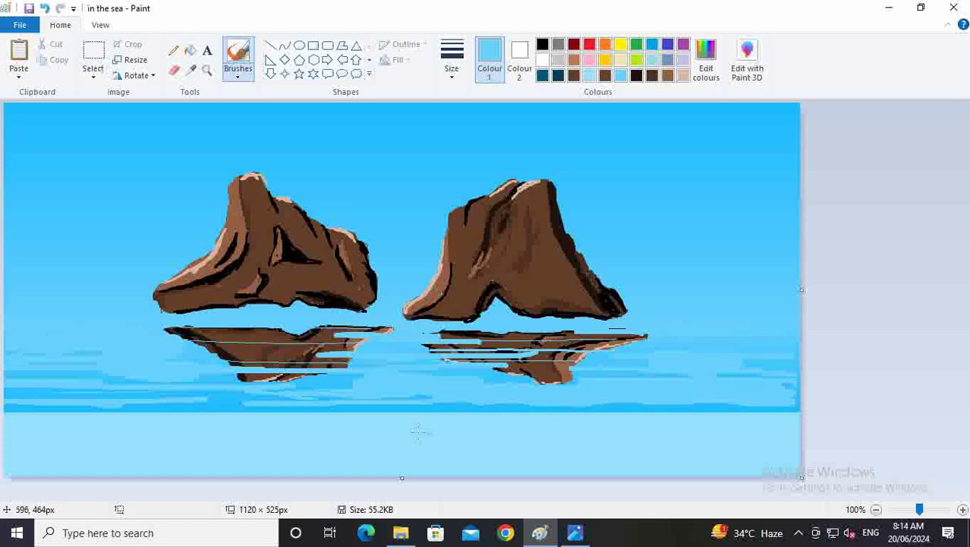
Draw spaced horizontal sky-blue ripple lines across the pale blue foreground strip
drag(308, 435, 652, 430)
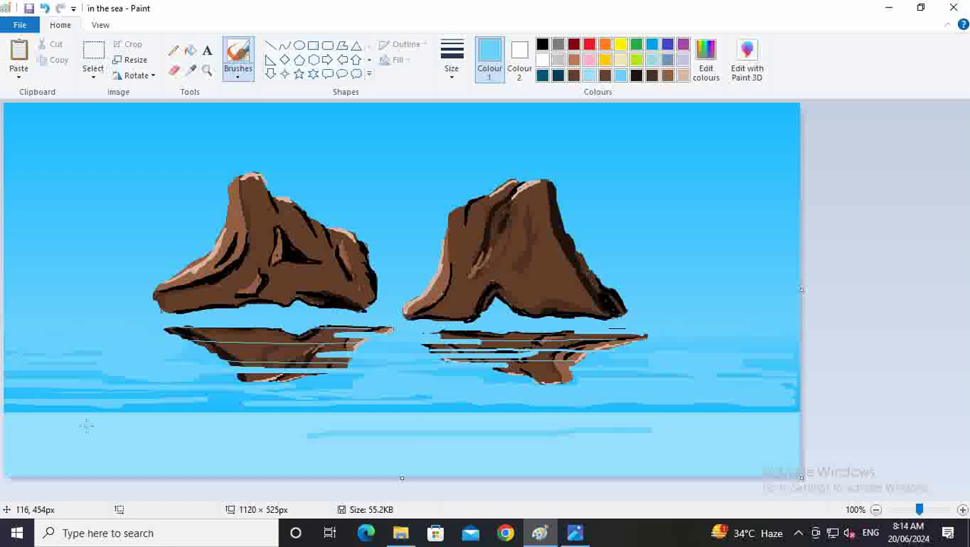
drag(6, 431, 295, 432)
drag(250, 456, 456, 455)
mouse_move(544, 459)
mouse_down()
mouse_move(602, 459)
mouse_move(767, 456)
mouse_up()
drag(699, 439, 799, 440)
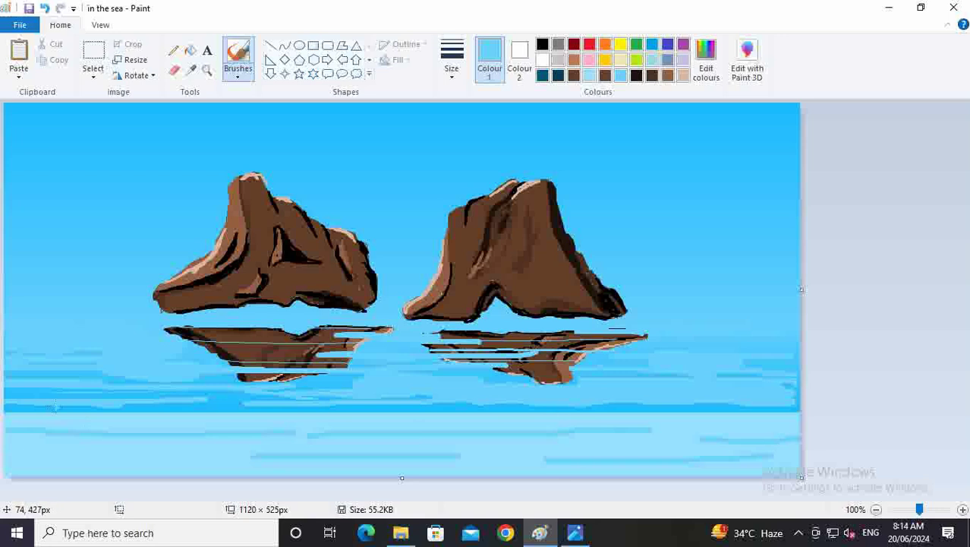
Blend the upper edge of the pale foreground strip with a wavy sky-blue line and thicken the ripples below it
drag(26, 411, 797, 414)
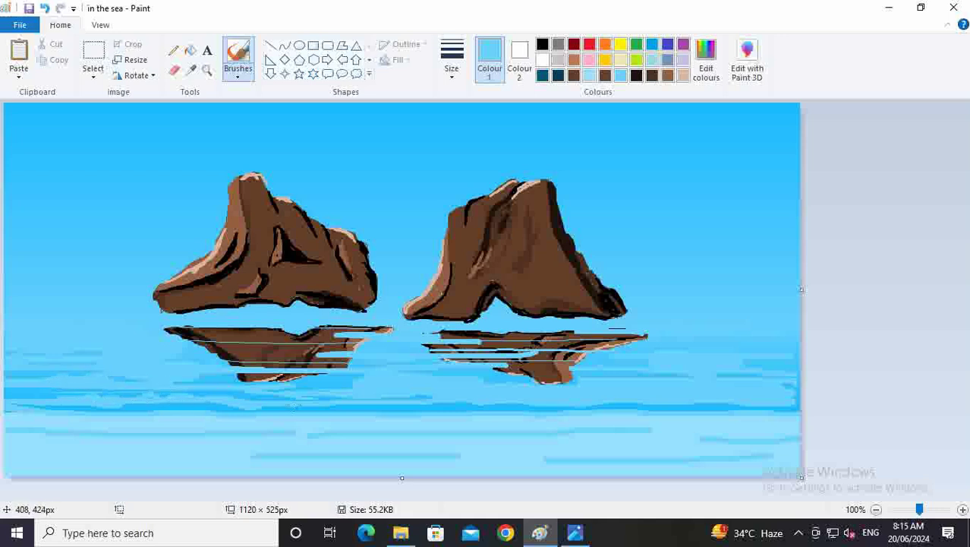
mouse_move(156, 441)
mouse_down()
mouse_move(194, 446)
mouse_move(129, 447)
mouse_move(243, 446)
mouse_move(316, 457)
mouse_up()
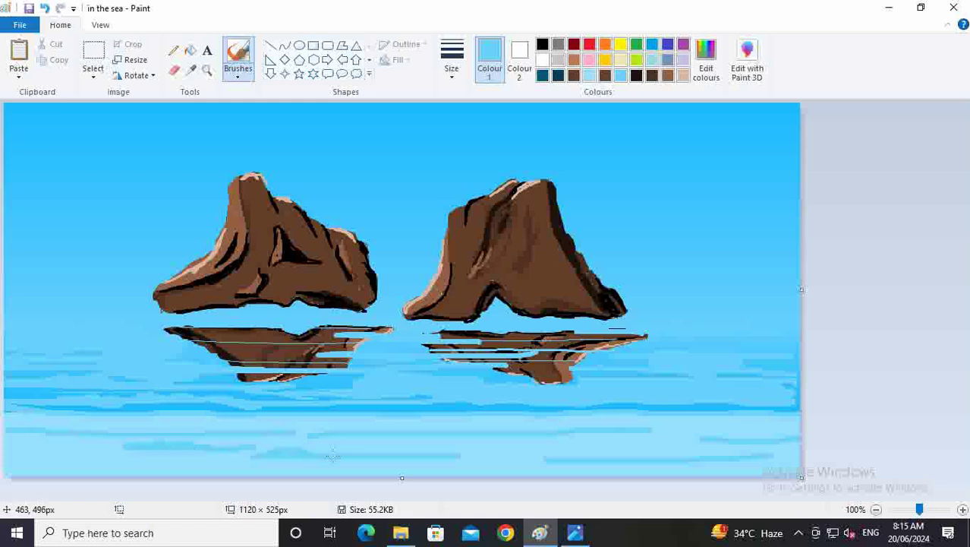
mouse_move(429, 453)
mouse_down()
mouse_move(536, 461)
mouse_move(458, 458)
mouse_up()
mouse_move(612, 437)
mouse_down()
mouse_move(722, 435)
mouse_move(564, 434)
mouse_move(752, 438)
mouse_up()
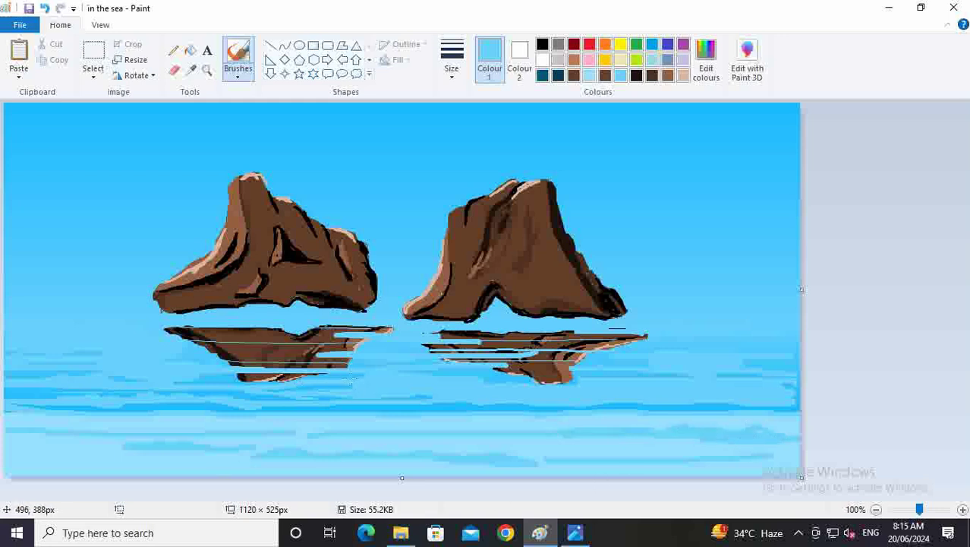
Paint sky-blue gaps through both rock reflections and extend the ripples around them to split the reflections into broken bands
drag(320, 356, 200, 363)
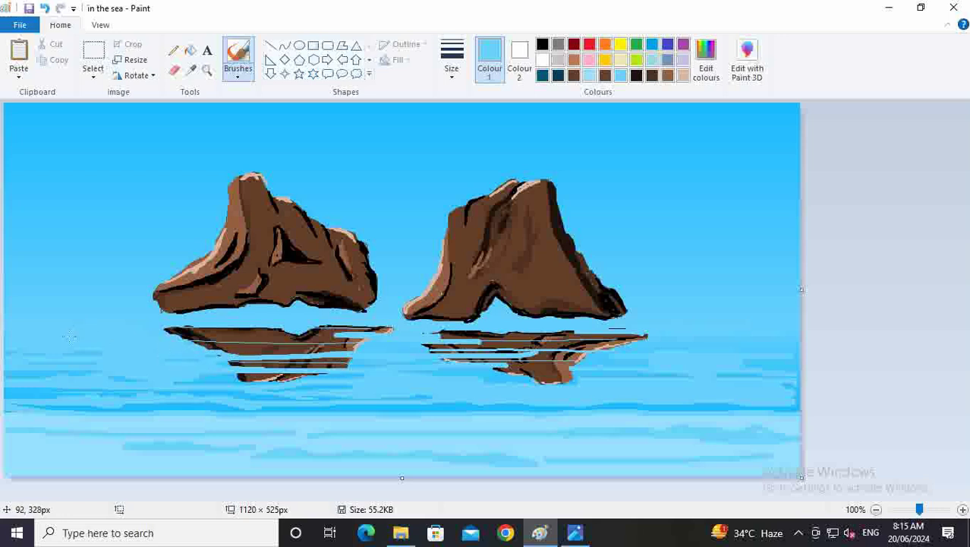
drag(664, 355, 588, 357)
drag(726, 348, 797, 348)
drag(604, 369, 608, 374)
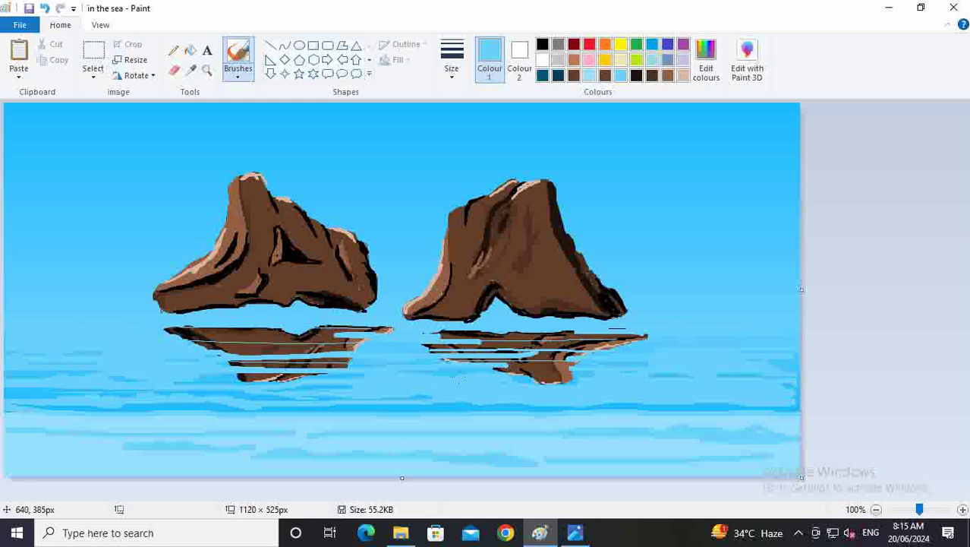
mouse_move(533, 357)
mouse_down()
mouse_move(580, 353)
mouse_move(522, 356)
mouse_up()
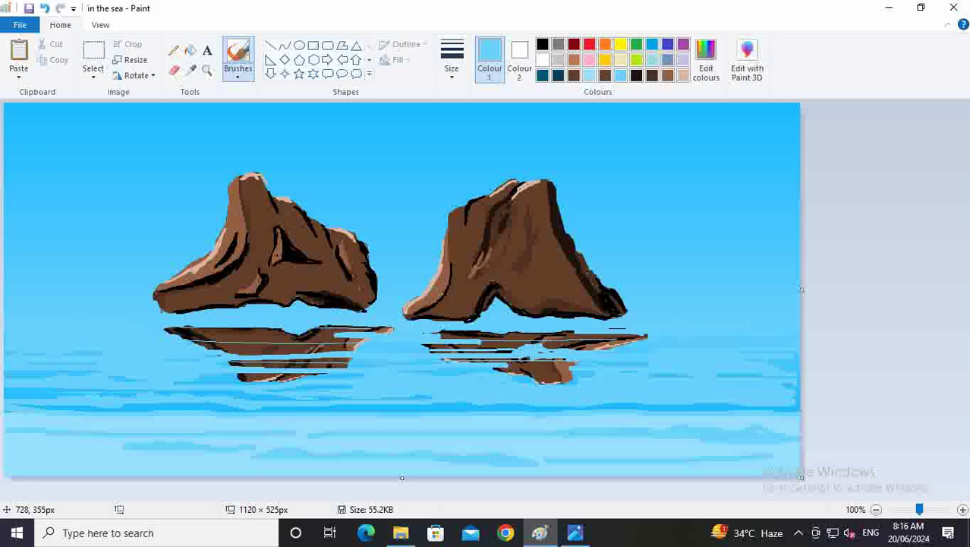
drag(325, 352, 263, 351)
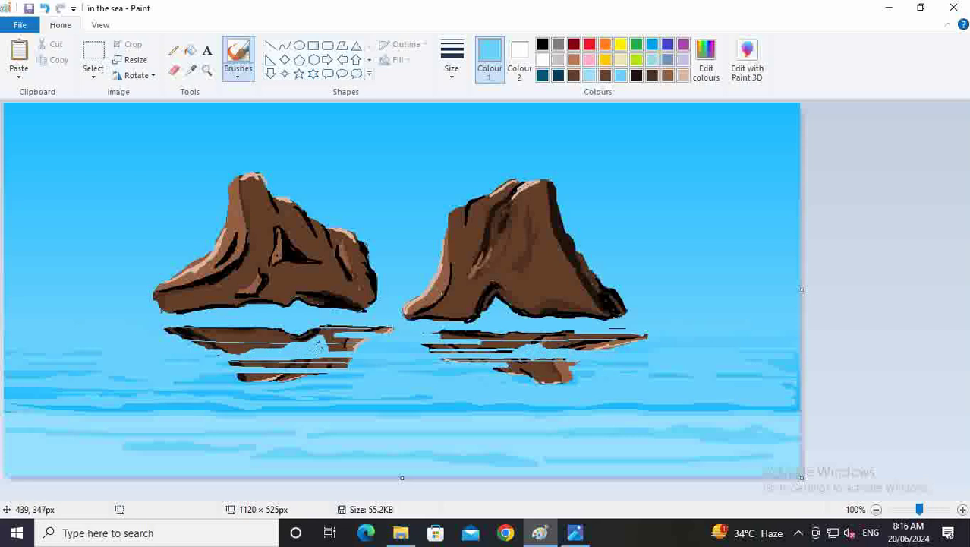
drag(320, 338, 301, 335)
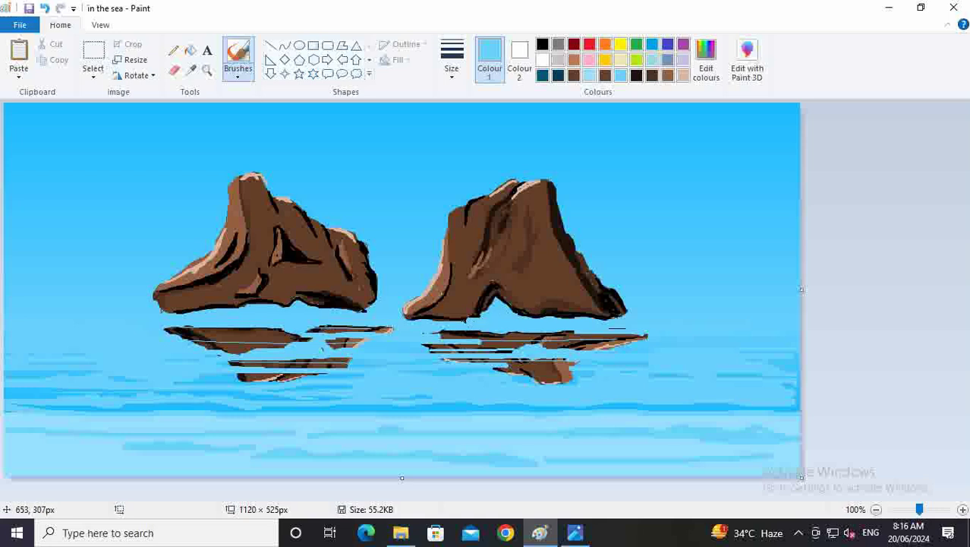
Mix a deeper custom blue and paint a wavy waterline along the rock bases from one canvas edge to the other
click(706, 60)
drag(638, 209, 637, 237)
click(565, 362)
click(368, 362)
mouse_move(493, 317)
mouse_down()
mouse_move(616, 321)
mouse_move(47, 317)
mouse_up()
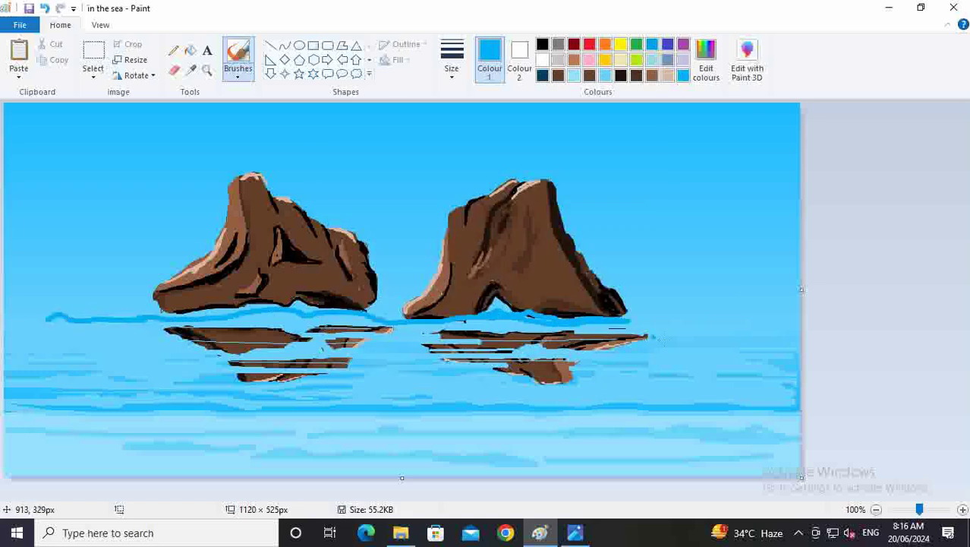
mouse_move(636, 321)
mouse_down()
mouse_move(697, 308)
mouse_move(718, 322)
mouse_move(642, 321)
mouse_move(696, 309)
mouse_move(794, 319)
mouse_up()
mouse_move(6, 315)
mouse_down()
mouse_move(318, 306)
mouse_move(395, 319)
mouse_move(490, 309)
mouse_up()
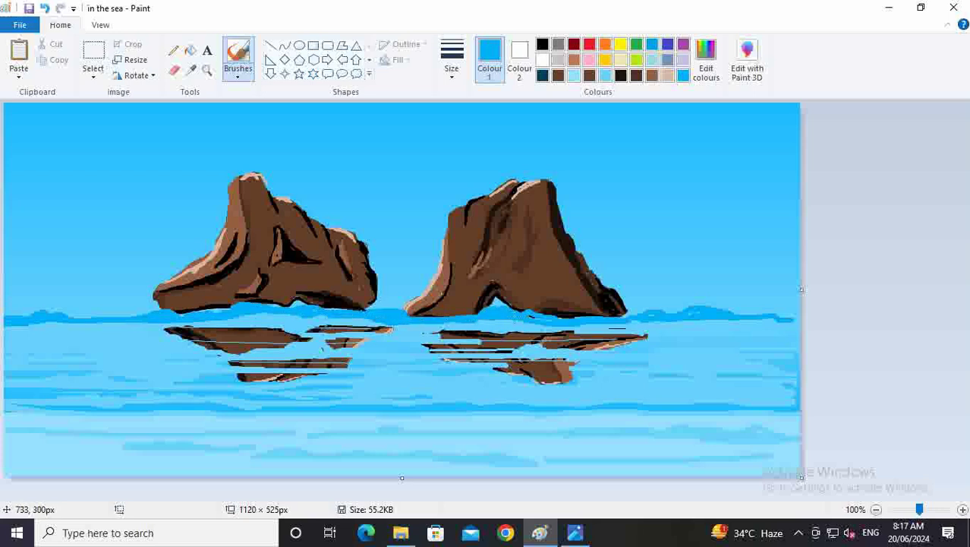
Add deeper blue wave streaks beside and between the reflections and across the middle of the pale foreground
mouse_move(89, 334)
mouse_down()
mouse_move(82, 345)
mouse_move(430, 361)
mouse_up()
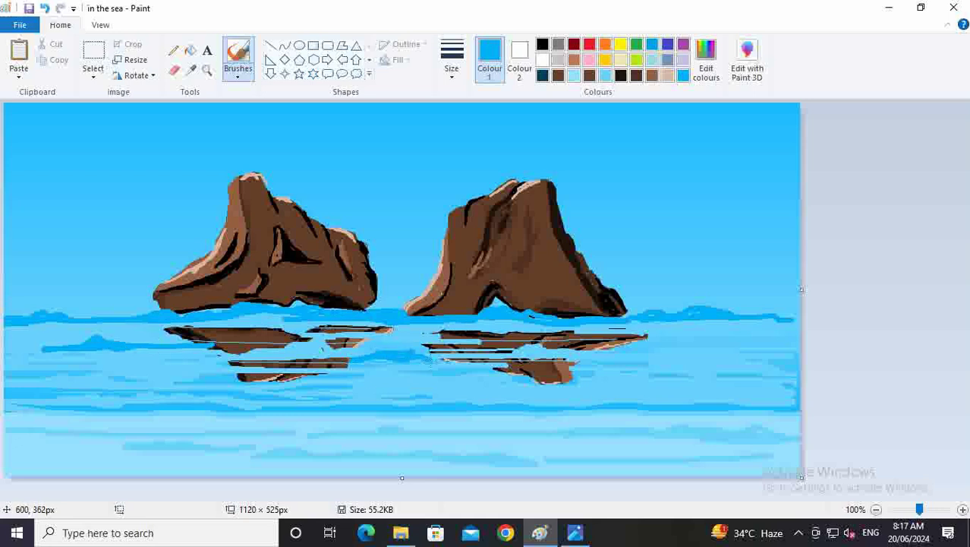
mouse_move(675, 351)
mouse_down()
mouse_move(612, 362)
mouse_move(745, 362)
mouse_move(717, 359)
mouse_up()
mouse_move(354, 425)
mouse_down()
mouse_move(379, 430)
mouse_move(324, 432)
mouse_up()
mouse_move(558, 429)
mouse_down()
mouse_move(605, 433)
mouse_move(432, 433)
mouse_up()
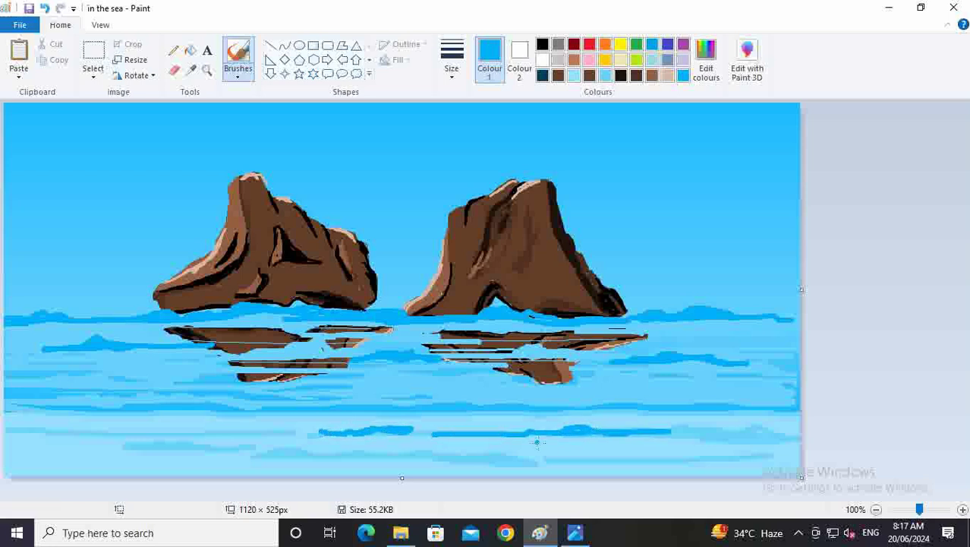
Paint deeper blue waves through the lower and left parts of the foreground and along its upper edge at the right
drag(344, 457, 521, 457)
mouse_move(216, 450)
mouse_down()
mouse_move(125, 463)
mouse_move(255, 458)
mouse_up()
drag(142, 436, 38, 432)
mouse_move(190, 442)
mouse_down()
mouse_move(247, 439)
mouse_move(175, 440)
mouse_move(308, 452)
mouse_up()
mouse_move(651, 418)
mouse_down()
mouse_move(711, 410)
mouse_move(636, 411)
mouse_move(742, 413)
mouse_up()
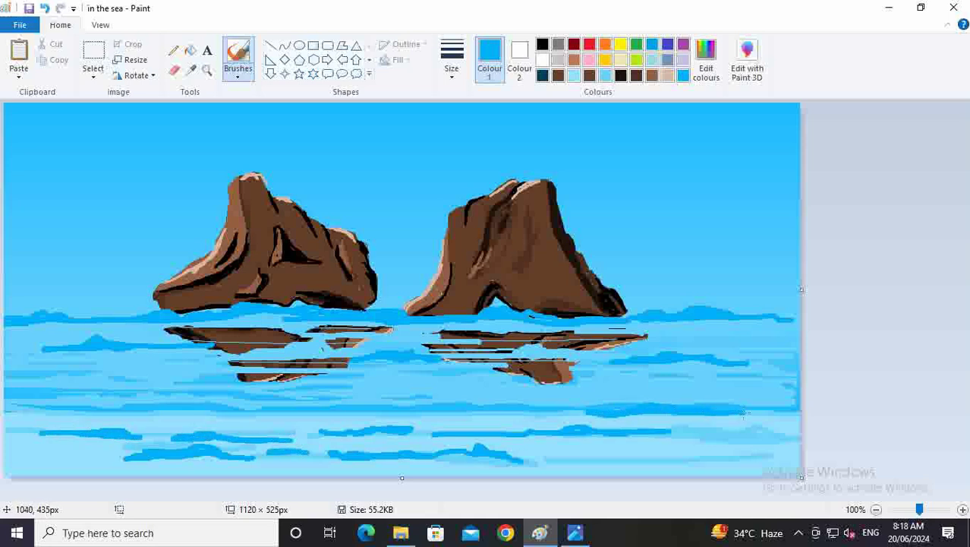
Touch up the waterline at the left rock's base and extend the deeper blue waves to the canvas edges
drag(756, 362, 798, 364)
drag(181, 314, 198, 313)
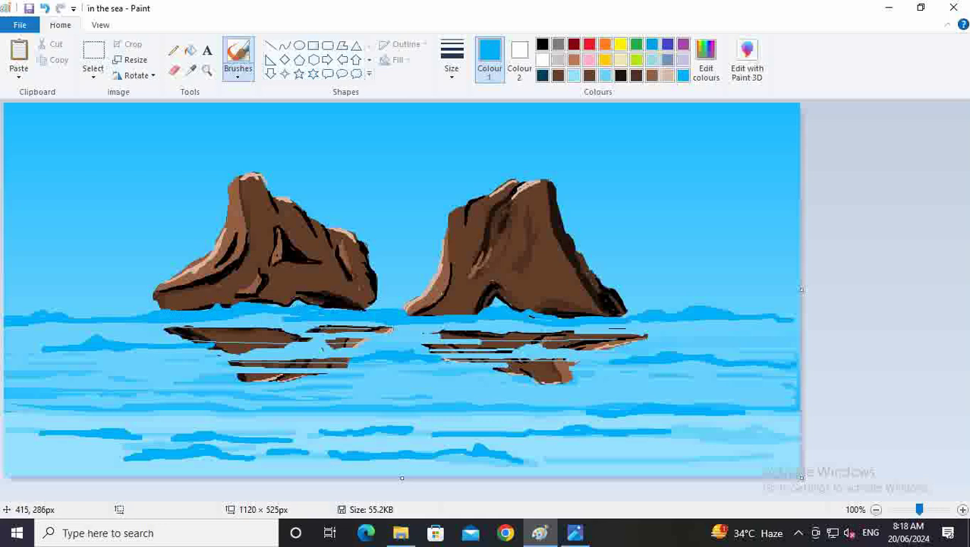
drag(348, 312, 386, 309)
mouse_move(150, 446)
mouse_down()
mouse_move(30, 457)
mouse_move(110, 423)
mouse_move(183, 437)
mouse_up()
drag(294, 445, 325, 436)
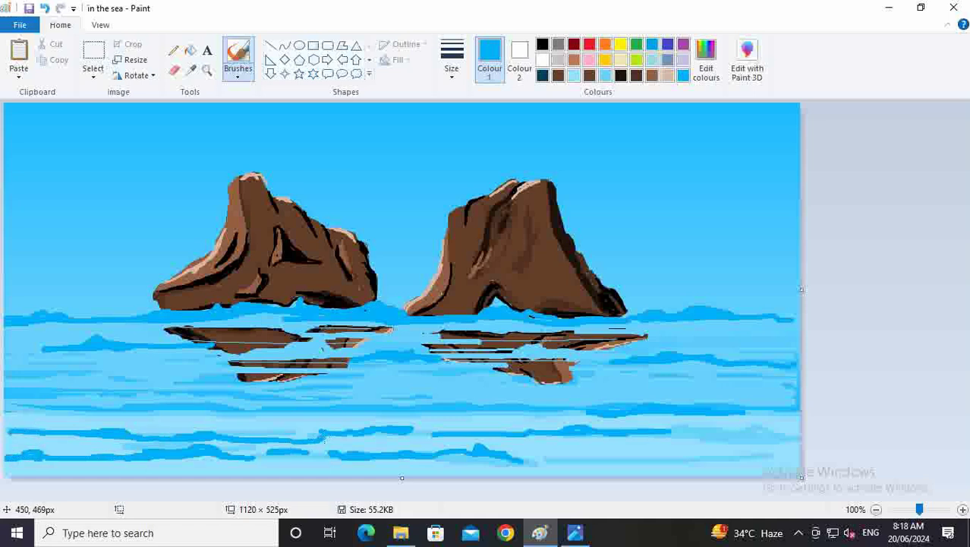
Extend and thicken the deeper blue waves across the right half of the pale foreground water
mouse_move(521, 465)
mouse_down()
mouse_move(577, 455)
mouse_move(730, 460)
mouse_up()
mouse_move(694, 431)
mouse_down()
mouse_move(731, 436)
mouse_move(430, 431)
mouse_up()
drag(550, 437, 644, 445)
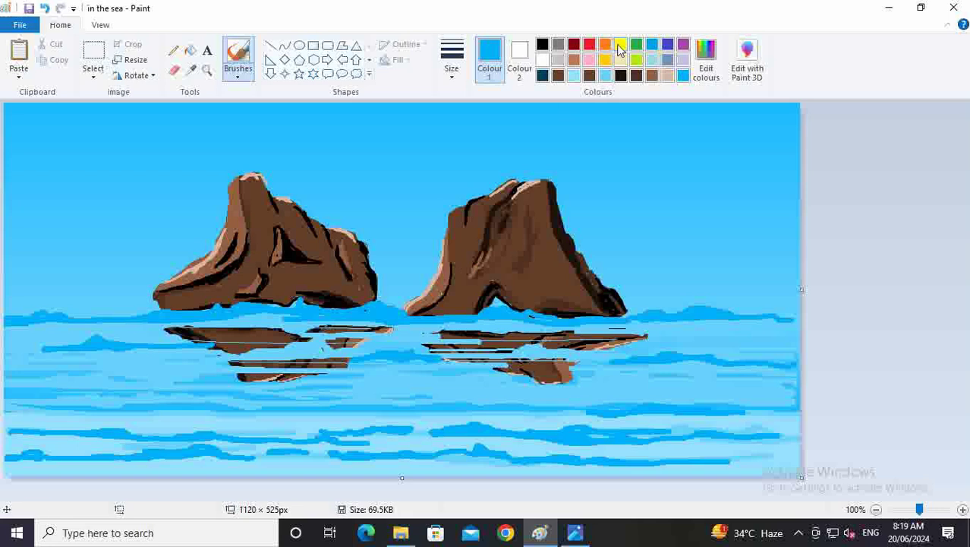
click(542, 60)
click(238, 75)
click(241, 127)
click(453, 78)
click(458, 127)
mouse_move(257, 130)
mouse_down()
mouse_move(206, 131)
mouse_move(116, 185)
mouse_up()
key(ctrl+z)
Spray white clouds across the upper sky and beside the right rock with the airbrush at its largest size
click(237, 73)
click(325, 99)
click(452, 61)
click(474, 184)
mouse_move(164, 146)
mouse_down()
mouse_move(245, 124)
mouse_move(65, 173)
mouse_move(336, 113)
mouse_up()
drag(461, 130, 371, 137)
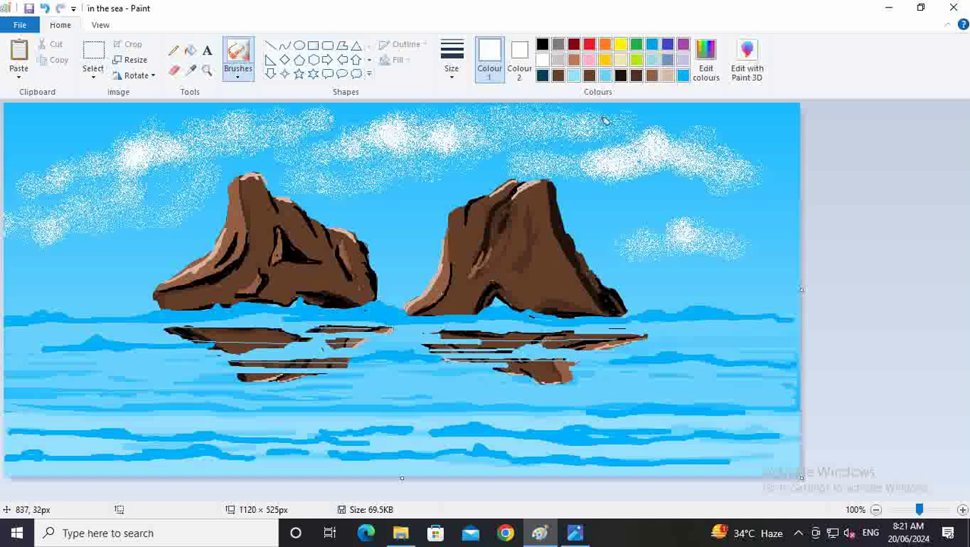
Thicken and extend the white airbrushed clouds across the sky and add a small cloud between the rocks
mouse_move(600, 122)
mouse_down()
mouse_move(727, 140)
mouse_move(778, 182)
mouse_move(523, 156)
mouse_move(490, 167)
mouse_up()
drag(32, 192, 15, 188)
mouse_move(39, 228)
mouse_down()
mouse_move(28, 225)
mouse_move(53, 214)
mouse_move(67, 220)
mouse_up()
drag(266, 130, 231, 138)
mouse_move(296, 133)
mouse_down()
mouse_move(292, 121)
mouse_move(262, 155)
mouse_move(414, 112)
mouse_move(403, 137)
mouse_move(536, 127)
mouse_move(236, 125)
mouse_move(215, 116)
mouse_move(513, 148)
mouse_move(562, 118)
mouse_move(607, 125)
mouse_up()
mouse_move(443, 178)
mouse_down()
mouse_move(411, 209)
mouse_move(365, 207)
mouse_move(408, 192)
mouse_move(460, 208)
mouse_up()
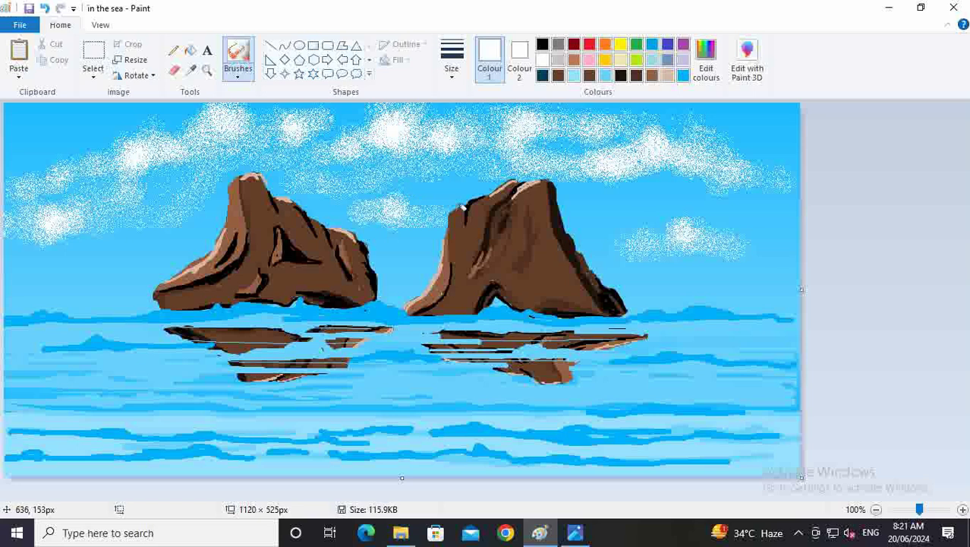
Paint thin white wave crests across the middle water and just above the right rock's reflection, using the plain brush at its smallest size
click(237, 76)
click(242, 102)
click(240, 76)
click(241, 96)
click(454, 77)
click(460, 104)
mouse_move(427, 403)
mouse_down()
mouse_move(400, 401)
mouse_move(476, 401)
mouse_up()
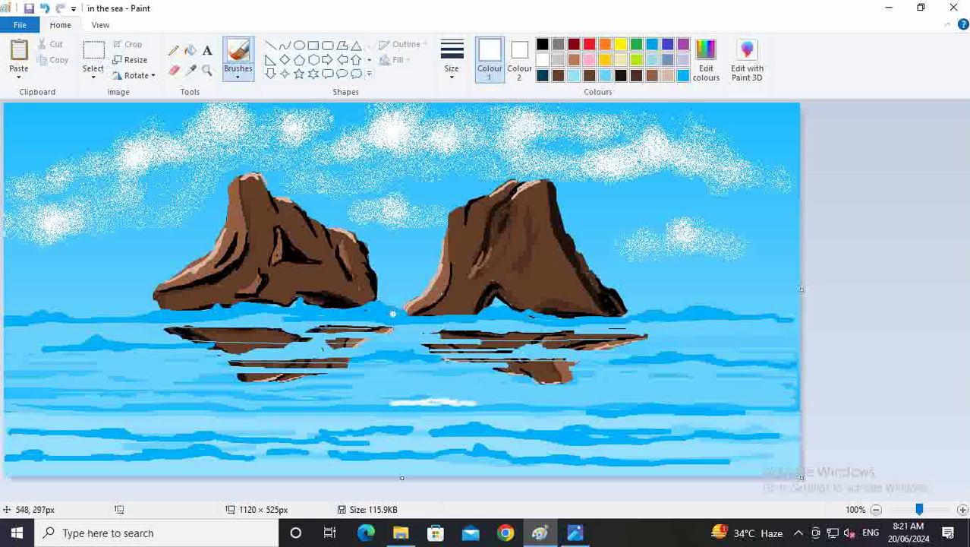
mouse_move(488, 325)
mouse_down()
mouse_move(427, 328)
mouse_move(473, 327)
mouse_up()
drag(585, 404, 645, 403)
drag(390, 403, 361, 403)
Add white crests along the foreground waves and across the water below the left rock's reflection
mouse_move(256, 429)
mouse_down()
mouse_move(227, 430)
mouse_move(292, 431)
mouse_move(213, 431)
mouse_up()
drag(200, 393, 126, 395)
mouse_move(23, 431)
mouse_down()
mouse_move(6, 430)
mouse_move(201, 433)
mouse_up()
drag(451, 434, 402, 437)
drag(475, 425, 493, 429)
drag(567, 424, 653, 421)
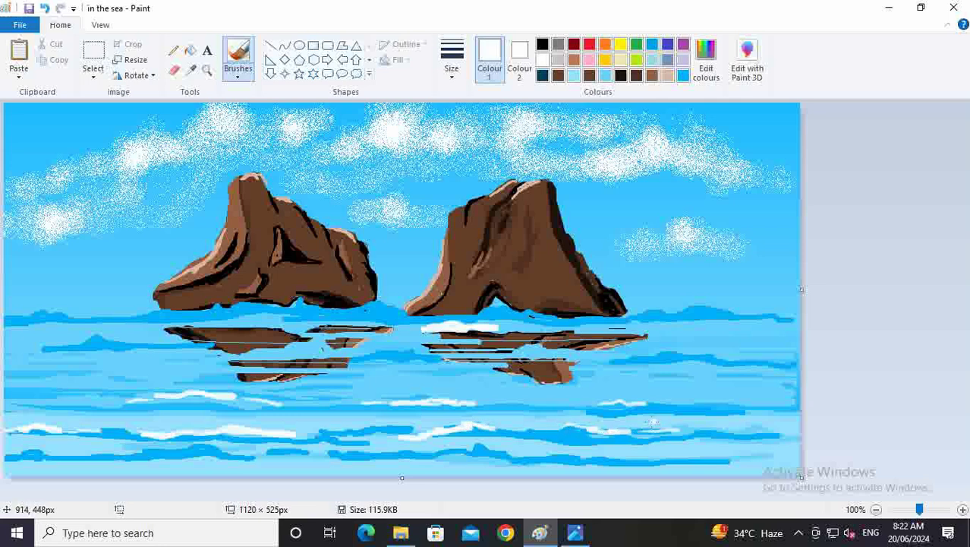
drag(165, 403, 86, 395)
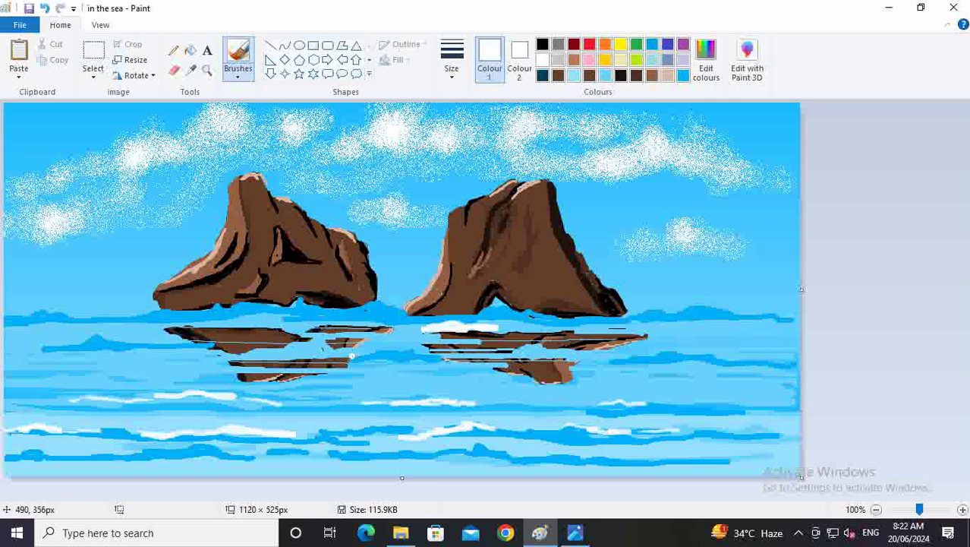
Add white foam beside the left reflection, above the right reflection and on the waves near both canvas edges
drag(339, 365, 406, 366)
mouse_move(397, 331)
mouse_down()
mouse_move(494, 320)
mouse_move(530, 328)
mouse_up()
mouse_move(677, 347)
mouse_down()
mouse_move(725, 354)
mouse_move(655, 351)
mouse_up()
drag(718, 319, 754, 325)
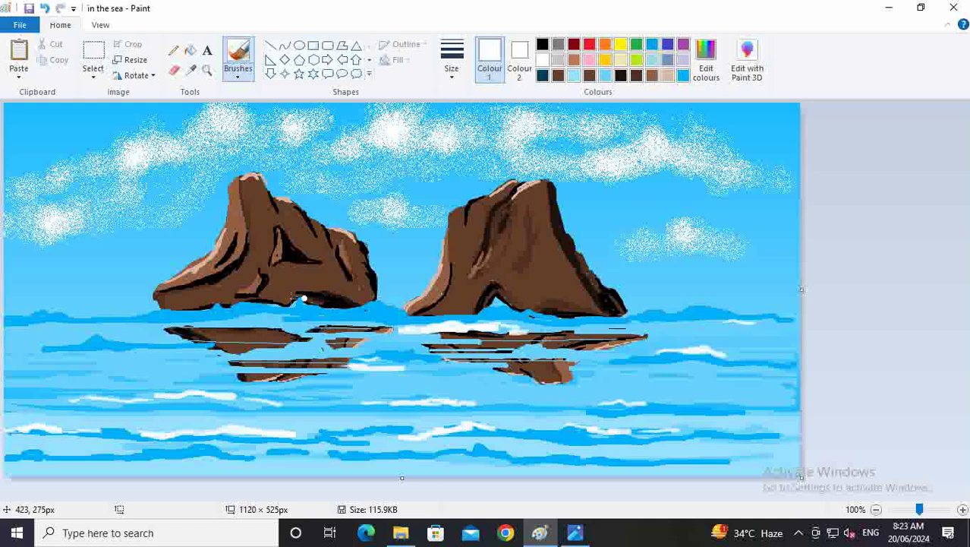
mouse_move(56, 343)
mouse_down()
mouse_move(3, 351)
mouse_move(110, 343)
mouse_move(161, 356)
mouse_move(100, 355)
mouse_up()
drag(275, 406, 326, 408)
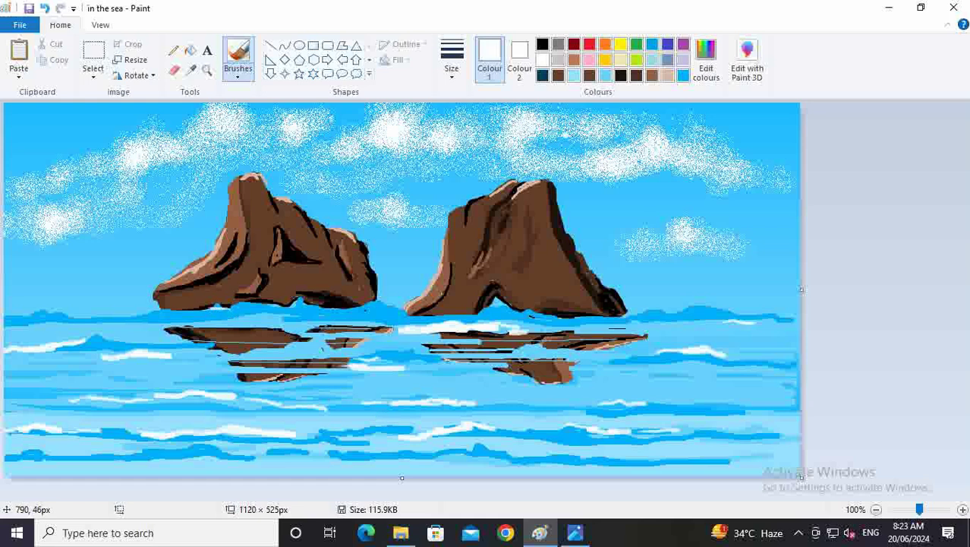
Paint black shadow streaks on the water beneath the left rock and in the foam below the right rock
click(542, 46)
mouse_move(239, 314)
mouse_down()
mouse_move(249, 316)
mouse_move(207, 319)
mouse_move(276, 329)
mouse_up()
drag(501, 328, 539, 325)
Mix a custom mid-grey and paint it over the shadow streaks at the bases of both rocks
click(706, 61)
click(636, 261)
drag(636, 261, 636, 236)
click(354, 361)
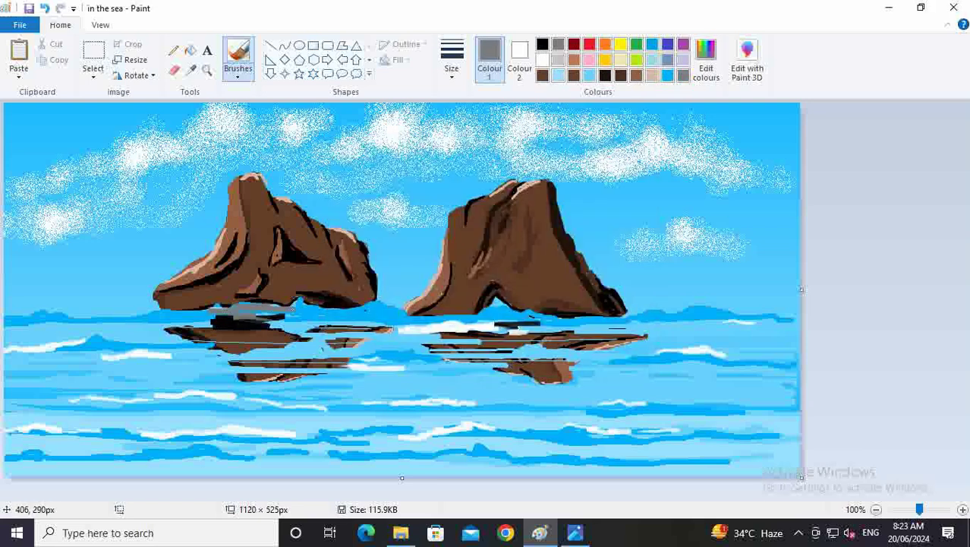
drag(292, 309, 211, 324)
mouse_move(493, 323)
mouse_down()
mouse_move(523, 306)
mouse_move(551, 319)
mouse_move(510, 326)
mouse_up()
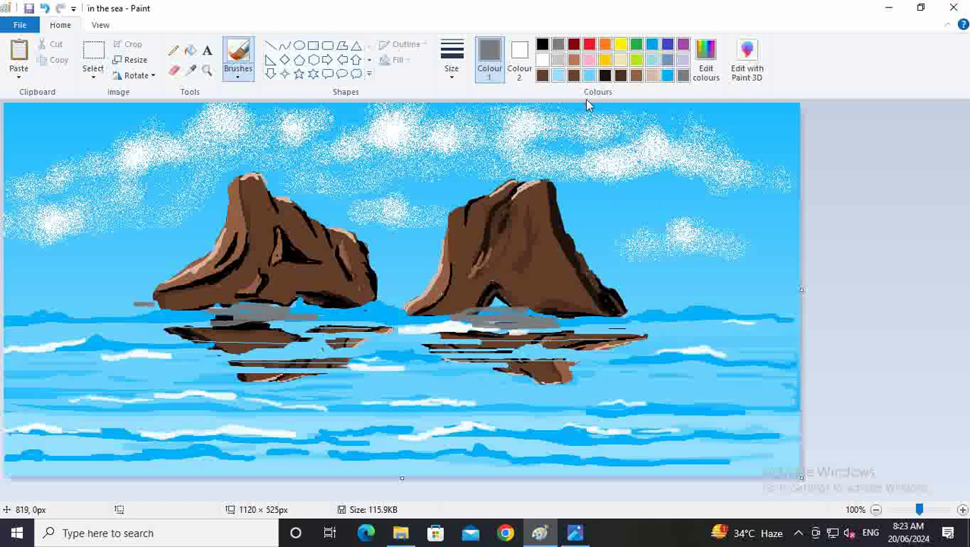
Cover the stray grey mark beside the left rock and trim the right rock's left base corner with light blue
click(589, 75)
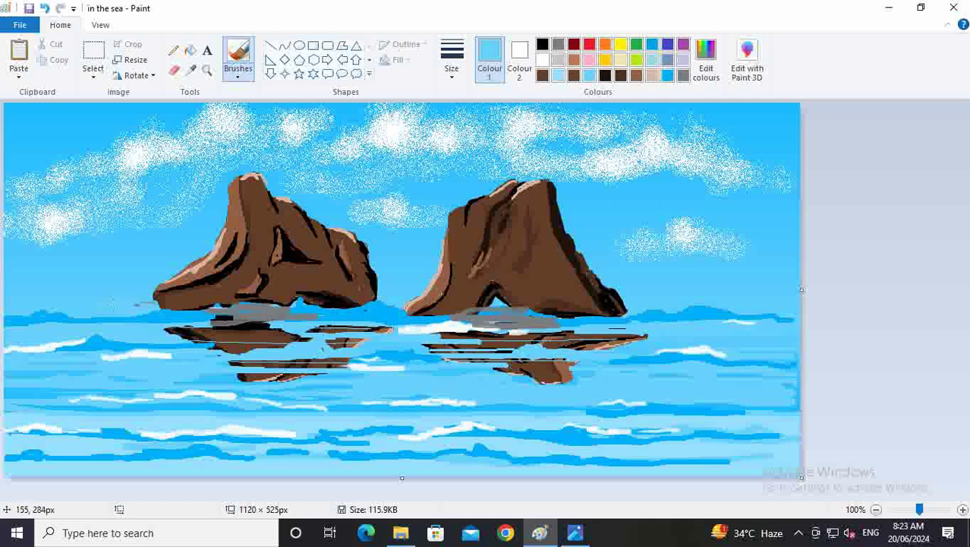
drag(176, 307, 117, 308)
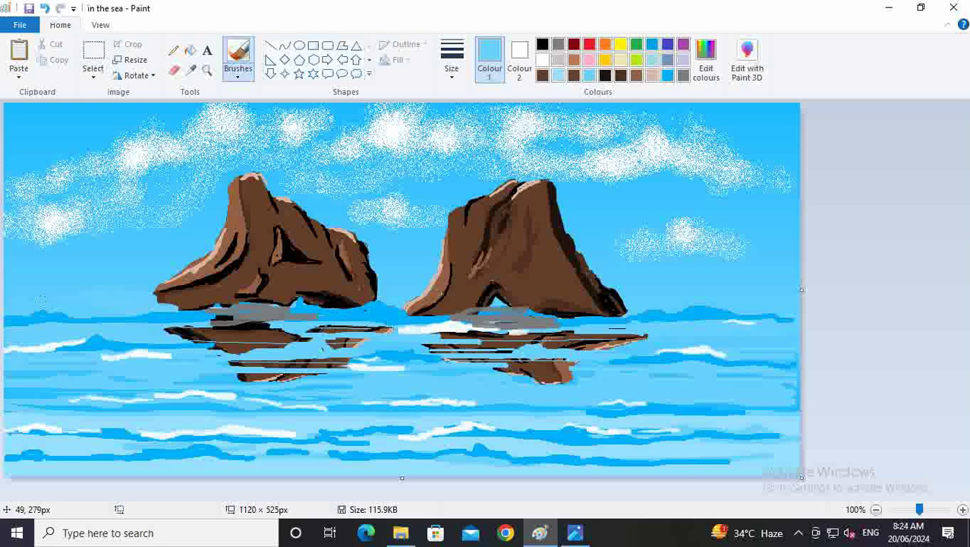
mouse_move(403, 295)
mouse_down()
mouse_move(390, 313)
mouse_move(336, 307)
mouse_move(407, 311)
mouse_up()
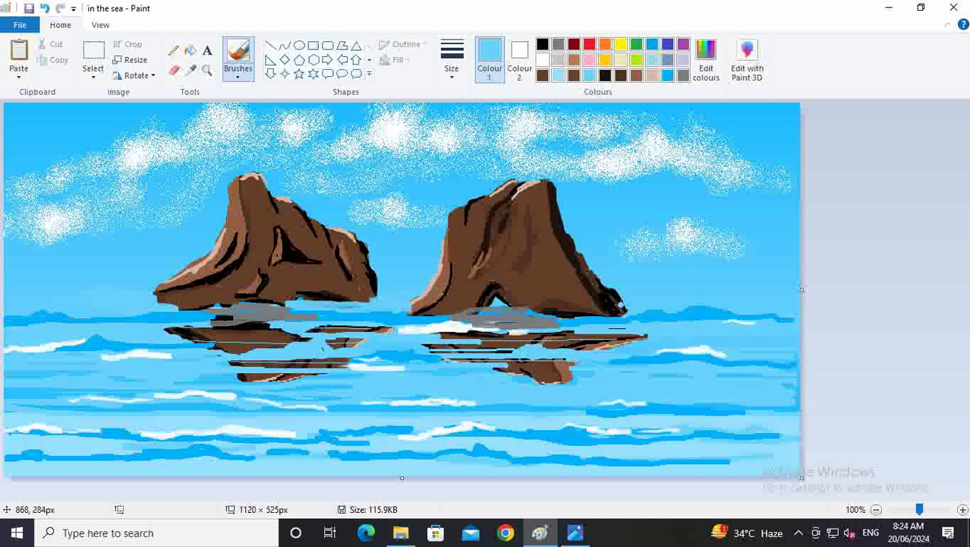
Paint deeper blue waves along the waterline at the bases of both rocks
click(667, 76)
mouse_move(624, 307)
mouse_down()
mouse_move(650, 305)
mouse_move(526, 314)
mouse_up()
mouse_move(455, 313)
mouse_down()
mouse_move(438, 304)
mouse_move(426, 318)
mouse_move(484, 310)
mouse_up()
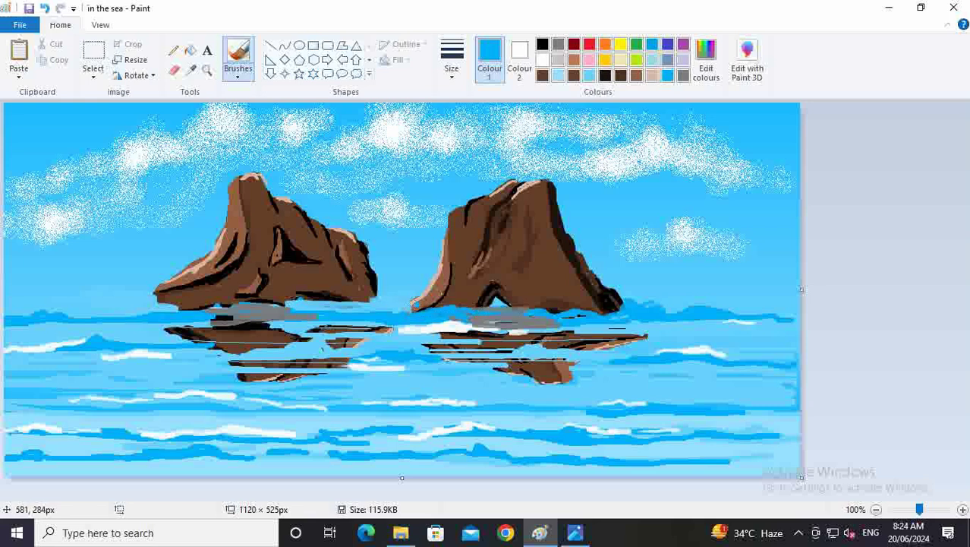
mouse_move(353, 308)
mouse_down()
mouse_move(346, 284)
mouse_move(337, 300)
mouse_move(355, 292)
mouse_move(356, 301)
mouse_move(328, 299)
mouse_move(344, 291)
mouse_move(338, 303)
mouse_move(158, 303)
mouse_up()
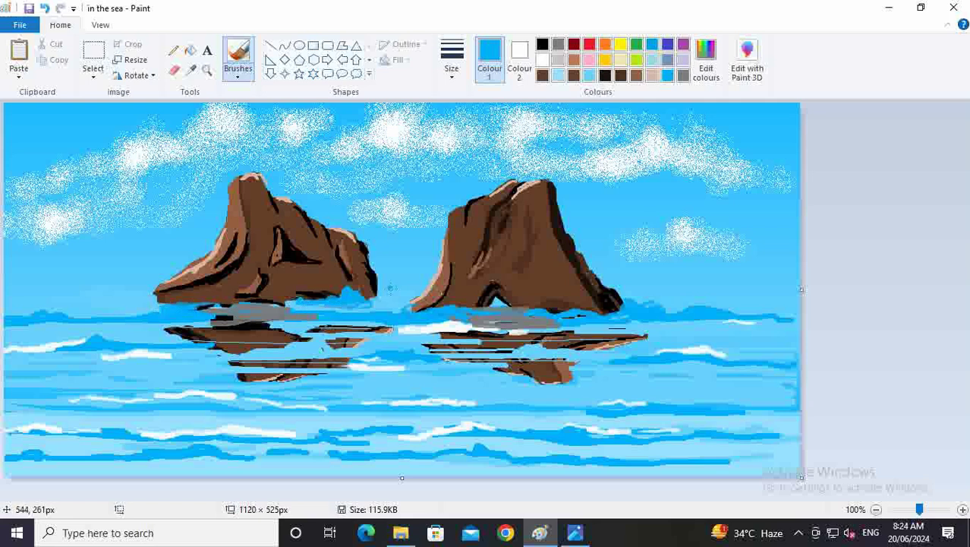
Darken the right rock's inner crevice, right slope and base opening with black strokes
click(542, 44)
drag(490, 251, 478, 269)
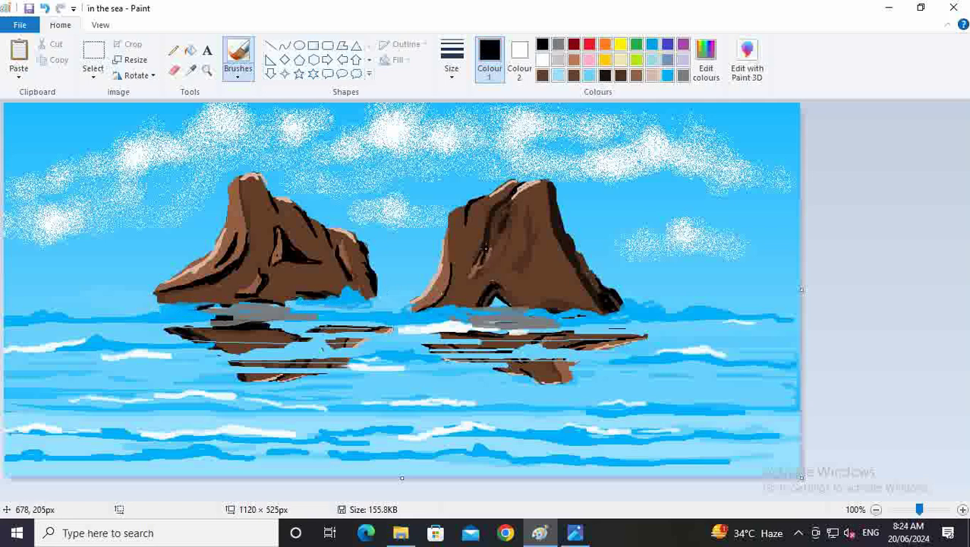
mouse_move(573, 259)
mouse_down()
mouse_move(607, 299)
mouse_move(601, 312)
mouse_up()
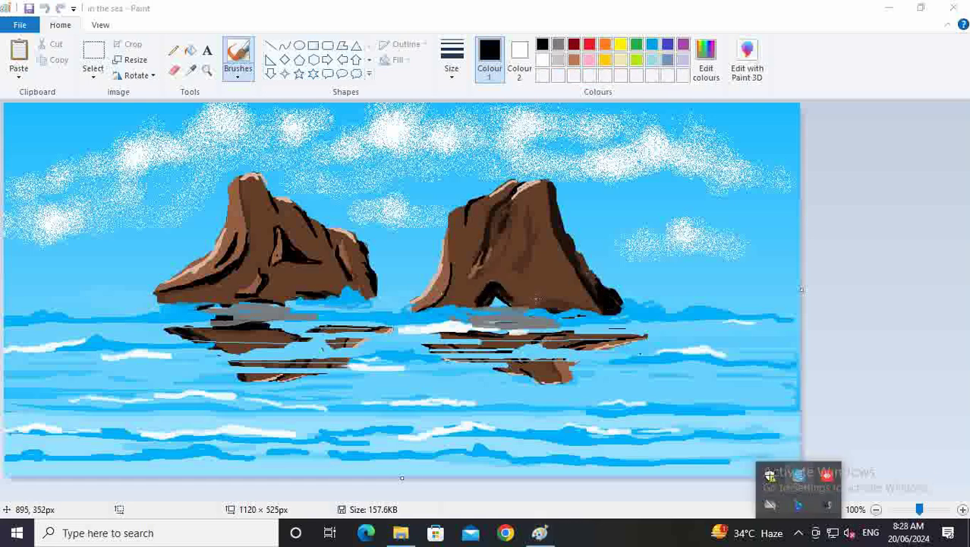
Outline a flying bird's raised wing, back and head in black with the pencil, left of the left rock
click(452, 75)
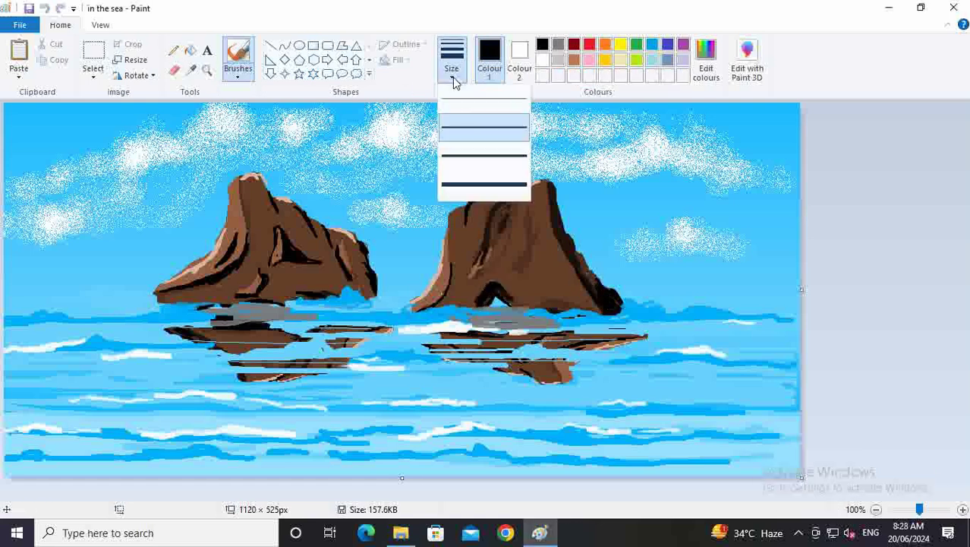
click(477, 185)
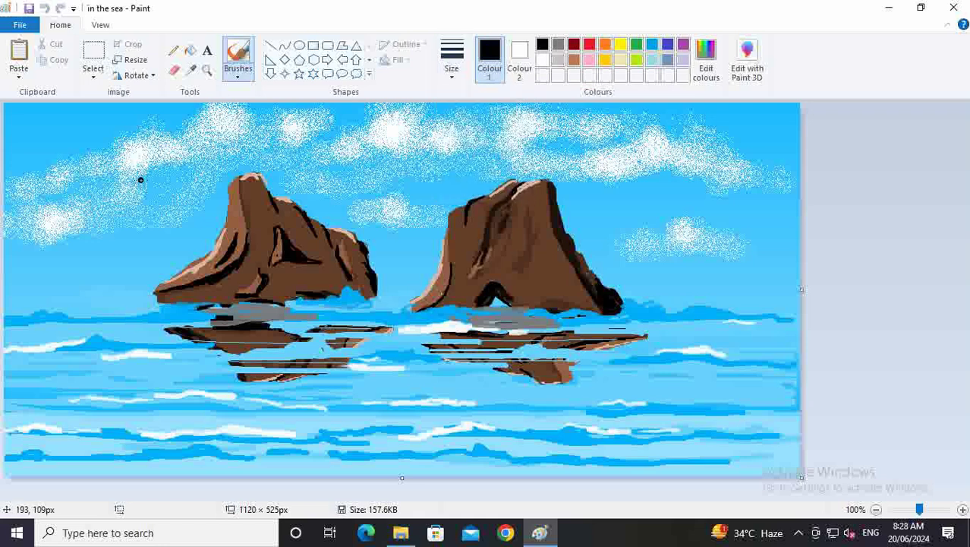
click(173, 50)
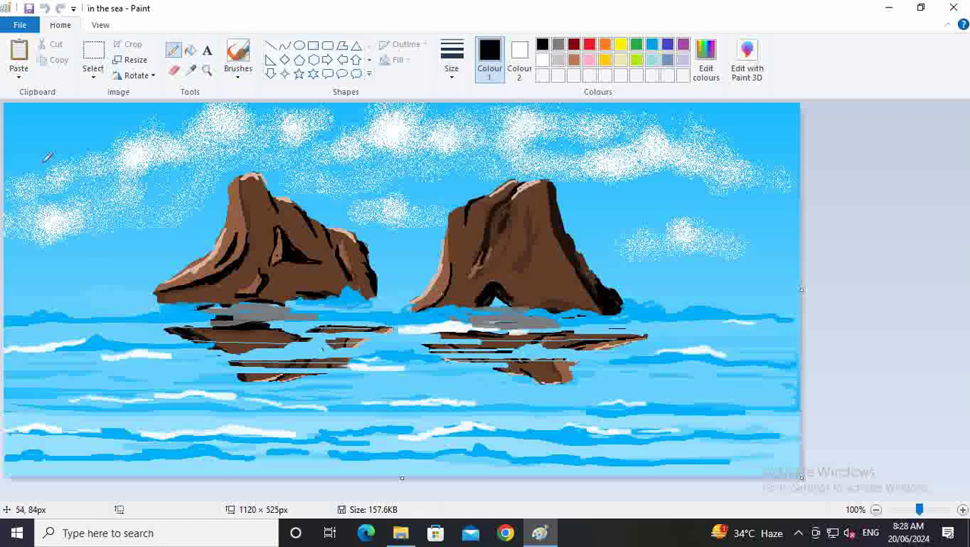
mouse_move(36, 165)
mouse_down()
mouse_move(109, 148)
mouse_move(168, 191)
mouse_up()
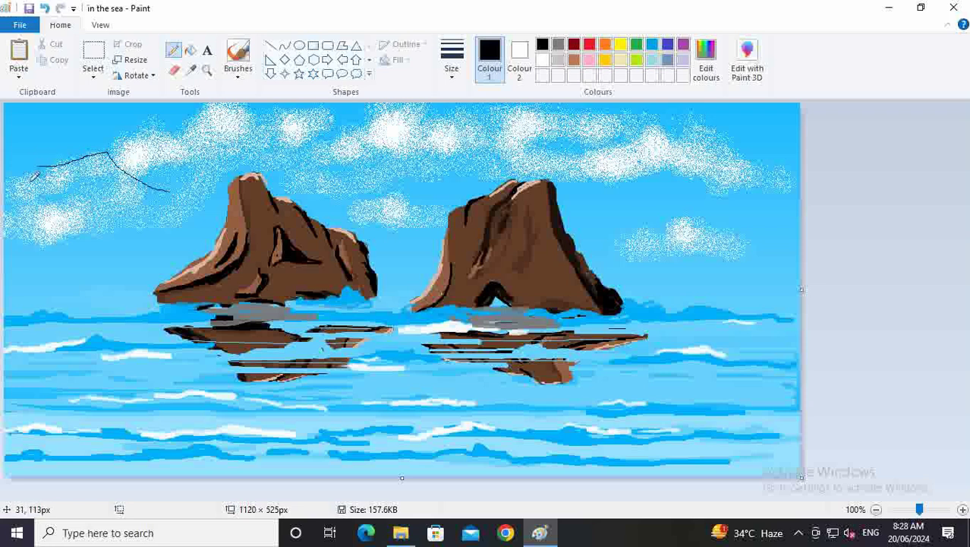
mouse_move(31, 164)
mouse_down()
mouse_move(108, 183)
mouse_move(153, 215)
mouse_move(168, 190)
mouse_move(126, 220)
mouse_move(163, 195)
mouse_move(209, 191)
mouse_up()
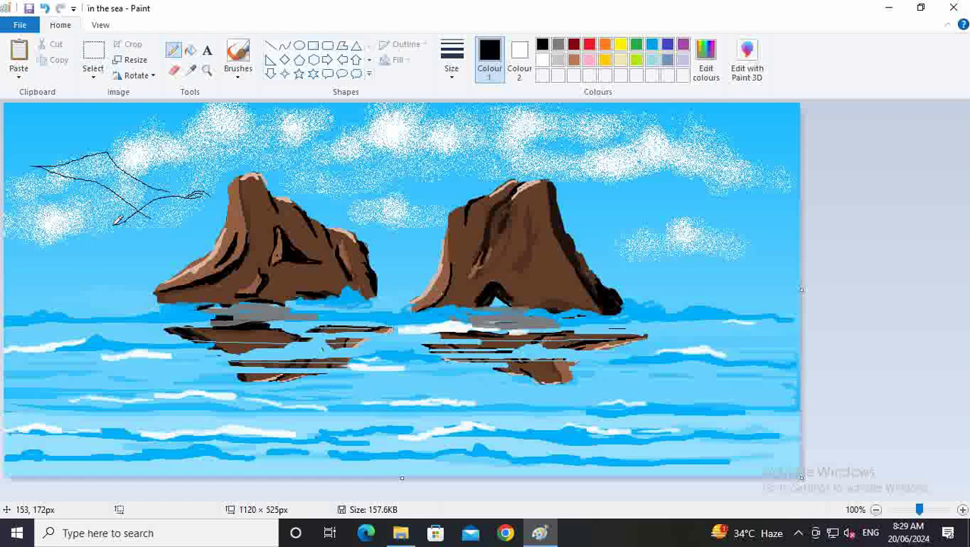
Complete the bird's pencil outline with the beak, tail, belly and lowered wing reaching down to the water
mouse_move(186, 195)
mouse_down()
mouse_move(228, 205)
mouse_move(216, 200)
mouse_up()
key(ctrl+z)
mouse_move(118, 224)
mouse_down()
mouse_move(101, 223)
mouse_move(116, 239)
mouse_move(142, 221)
mouse_move(162, 228)
mouse_move(190, 214)
mouse_up()
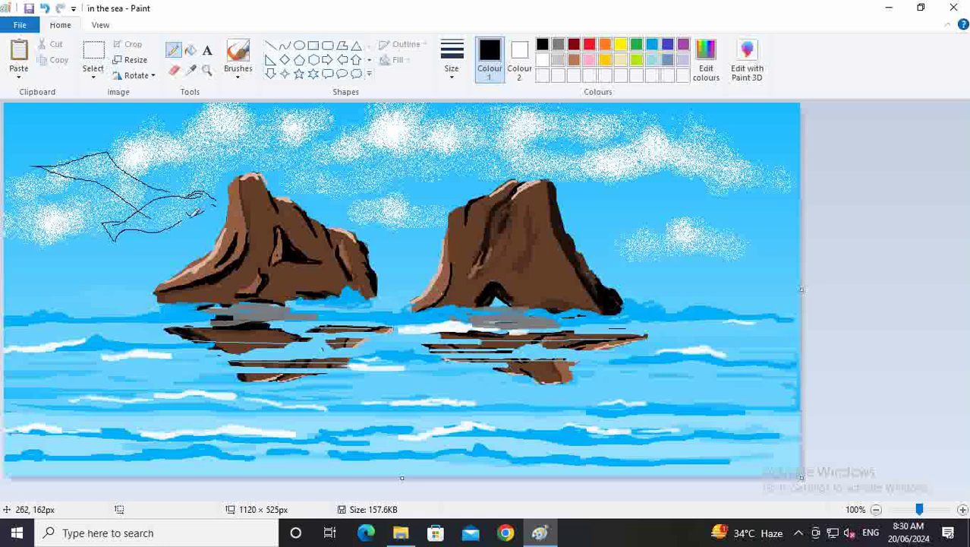
mouse_move(188, 216)
mouse_down()
mouse_move(211, 270)
mouse_move(175, 327)
mouse_up()
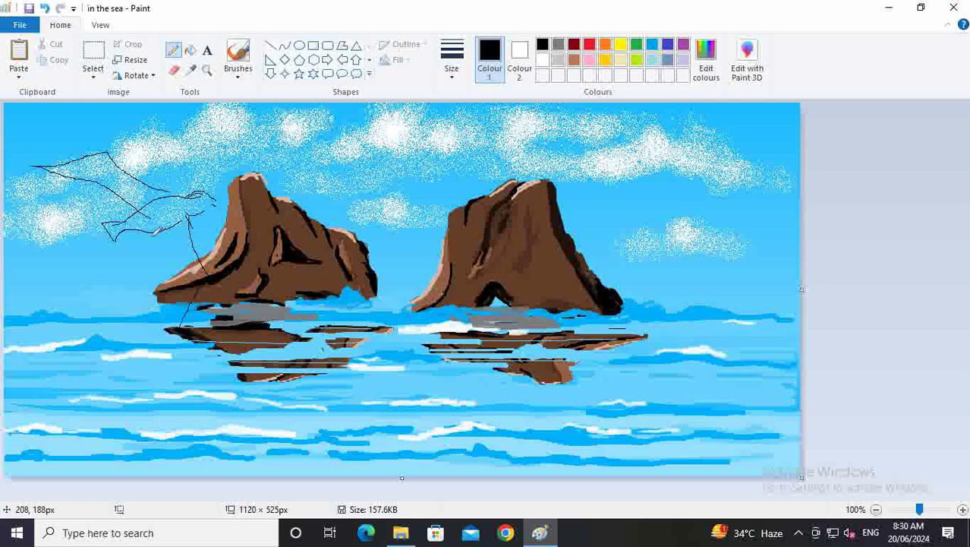
mouse_move(158, 229)
mouse_down()
mouse_move(180, 263)
mouse_move(168, 332)
mouse_up()
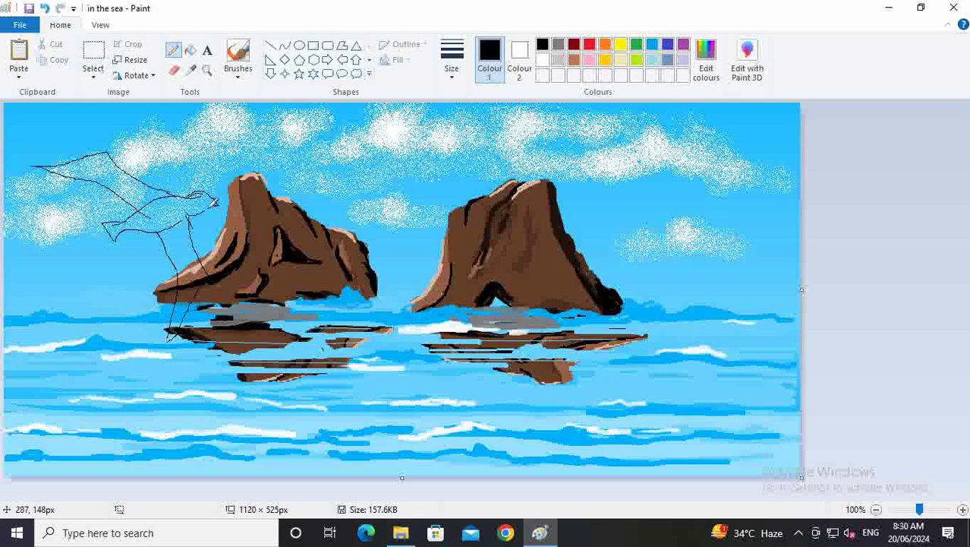
drag(108, 229, 124, 229)
Fill the bird's raised wing, body, tail and head with solid black, using the brush at its largest size
click(237, 56)
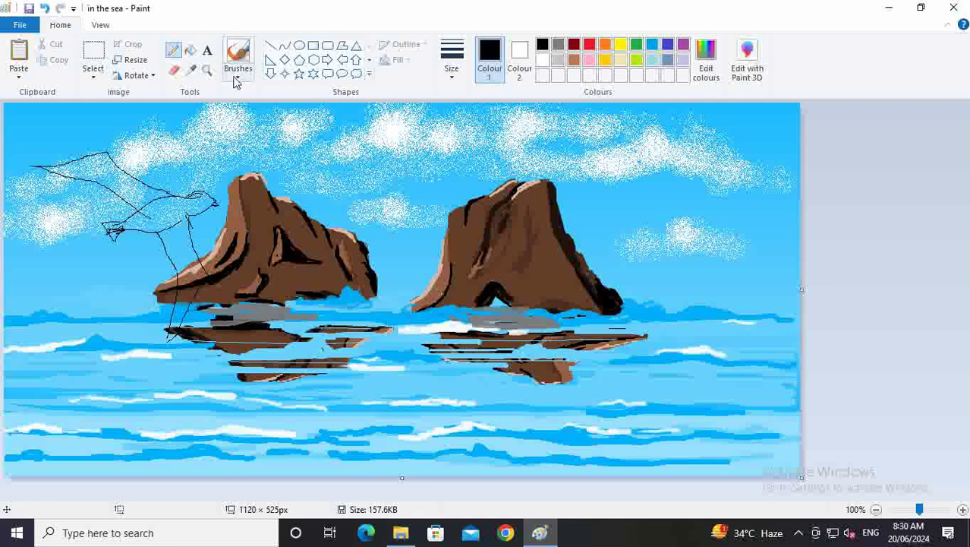
click(451, 60)
click(462, 184)
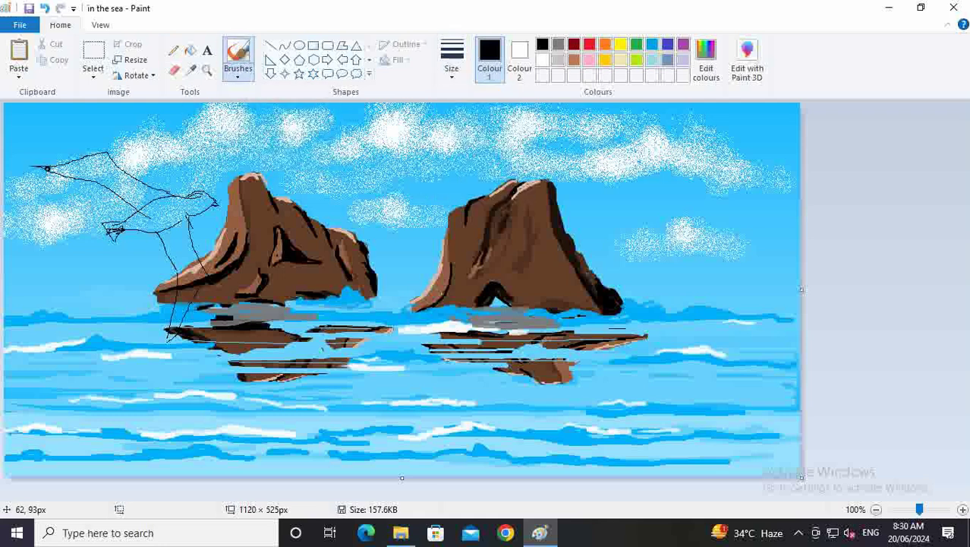
mouse_move(35, 167)
mouse_down()
mouse_move(103, 155)
mouse_move(158, 190)
mouse_move(97, 162)
mouse_move(106, 163)
mouse_move(97, 183)
mouse_move(141, 204)
mouse_move(80, 168)
mouse_move(114, 163)
mouse_move(68, 163)
mouse_move(152, 190)
mouse_move(145, 201)
mouse_move(167, 195)
mouse_move(102, 176)
mouse_move(147, 212)
mouse_move(106, 224)
mouse_move(148, 215)
mouse_move(114, 237)
mouse_move(177, 199)
mouse_move(122, 228)
mouse_move(179, 217)
mouse_move(156, 219)
mouse_move(171, 216)
mouse_move(156, 199)
mouse_move(212, 217)
mouse_up()
mouse_move(129, 228)
mouse_down()
mouse_move(146, 228)
mouse_move(125, 217)
mouse_move(146, 211)
mouse_up()
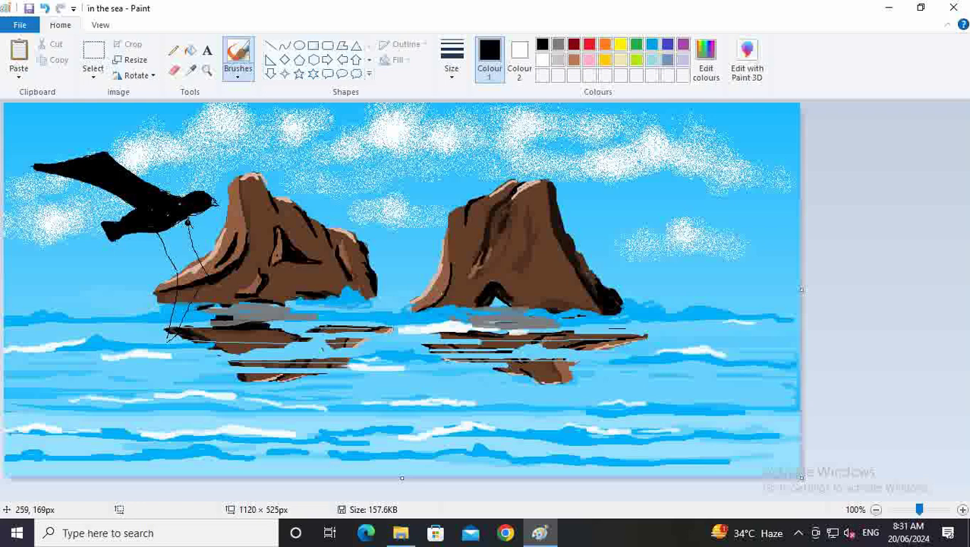
Fill the bird's lowered wing with solid black and extend its tip over the water
mouse_move(188, 220)
mouse_down()
mouse_move(206, 276)
mouse_move(167, 350)
mouse_up()
mouse_move(160, 228)
mouse_down()
mouse_move(175, 275)
mouse_move(160, 362)
mouse_up()
mouse_move(176, 230)
mouse_down()
mouse_move(181, 256)
mouse_move(163, 248)
mouse_move(179, 227)
mouse_move(179, 240)
mouse_move(170, 223)
mouse_move(180, 268)
mouse_move(192, 252)
mouse_move(194, 278)
mouse_move(185, 279)
mouse_move(168, 337)
mouse_move(182, 315)
mouse_up()
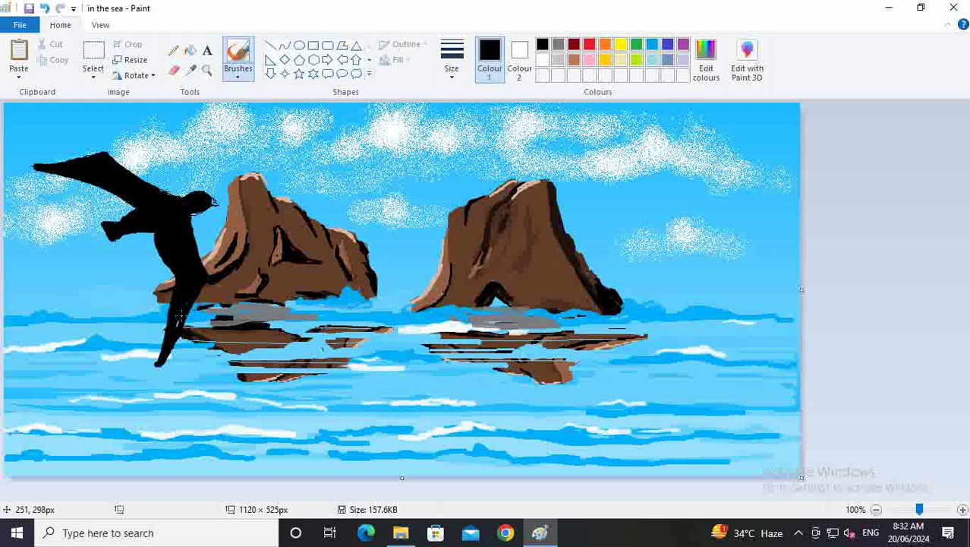
Refine the bird's beak and lengthen the raised wing's tip to a sharp point with a thinner black brush
click(457, 73)
click(459, 122)
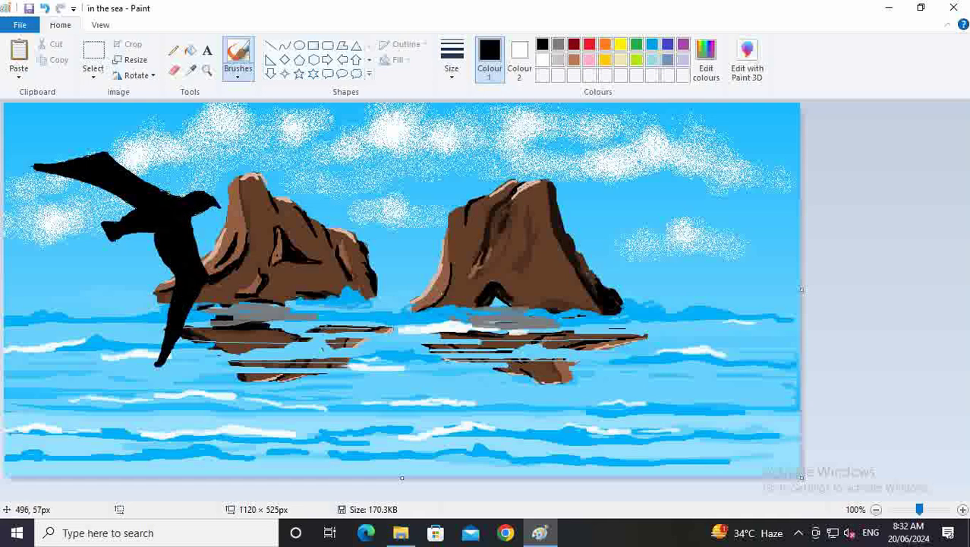
click(452, 61)
click(468, 136)
drag(23, 173, 95, 155)
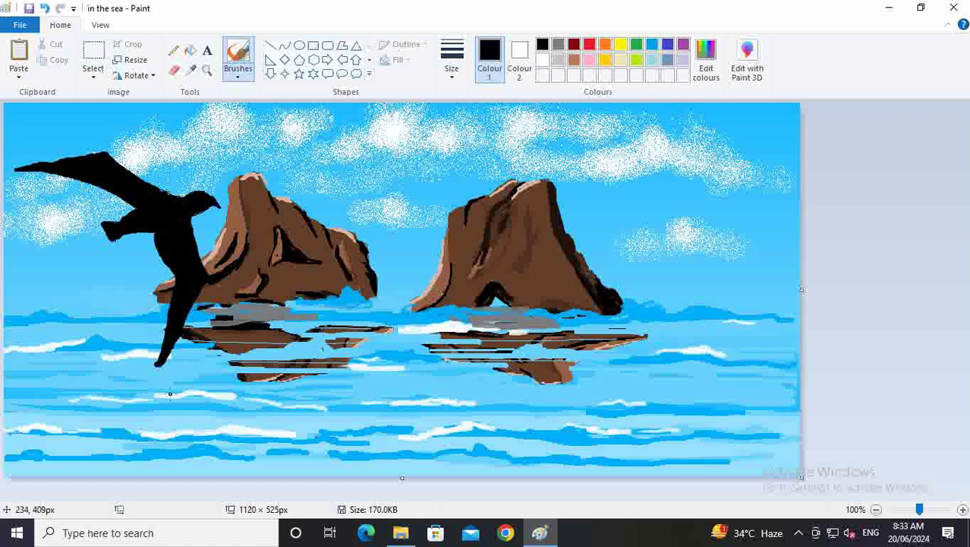
drag(141, 391, 200, 397)
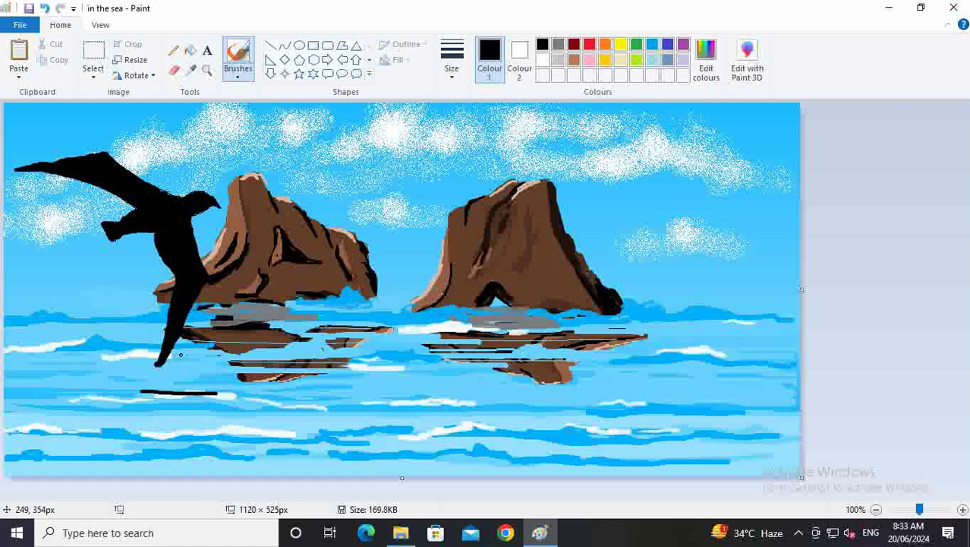
key(ctrl+z)
Try to duplicate the bird by copying and pasting a rectangular selection around it
click(93, 76)
click(129, 109)
drag(20, 135, 274, 428)
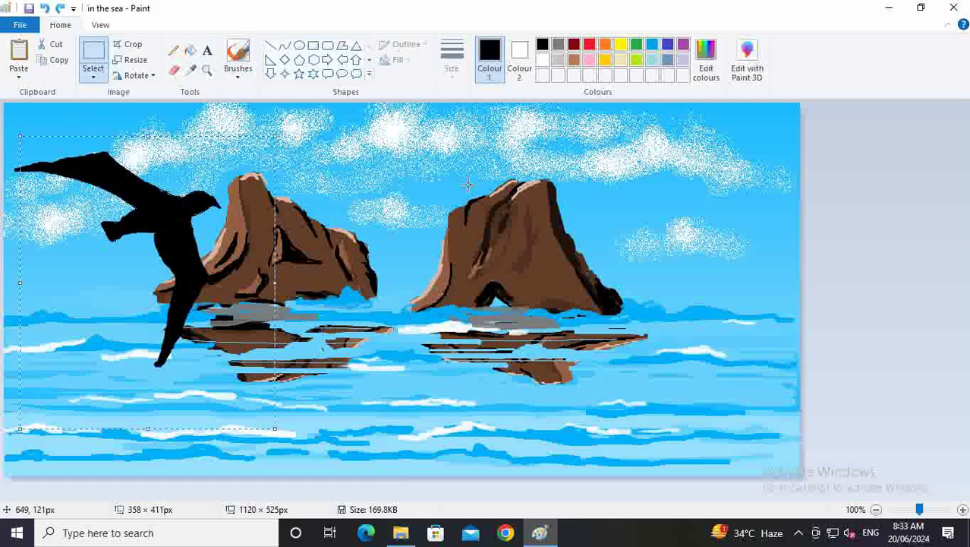
click(58, 61)
click(19, 76)
click(32, 93)
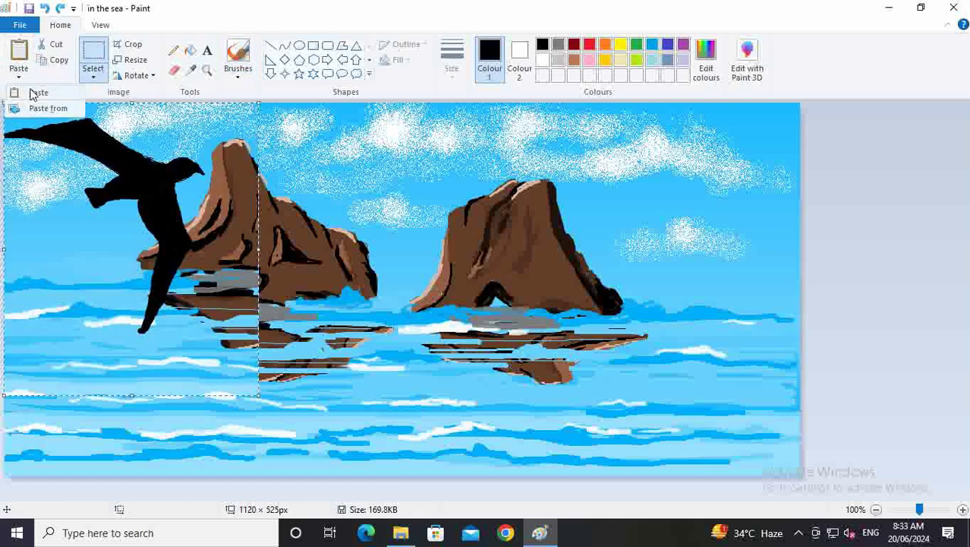
click(94, 76)
click(129, 204)
key(Delete)
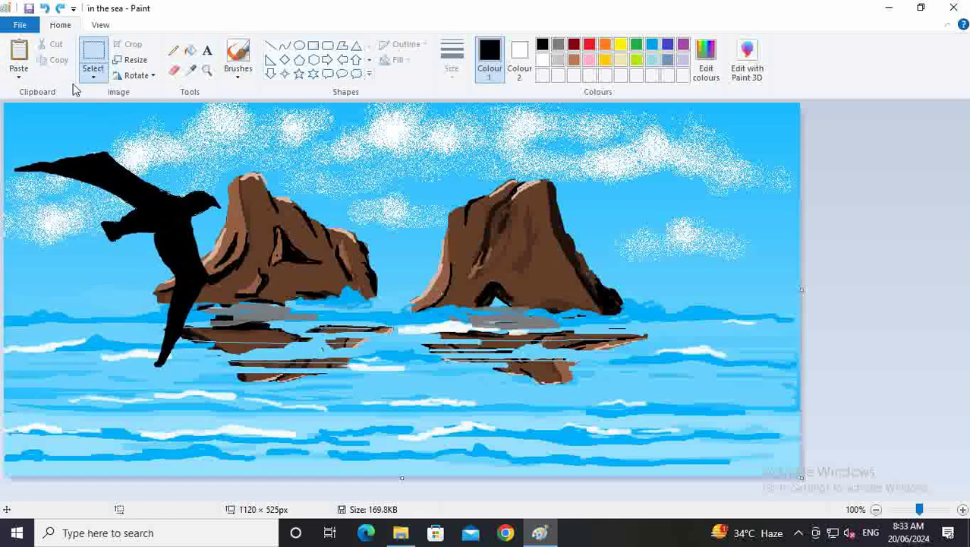
Paste a copy of the bird from a new rectangular selection, shift it down over the water, and delete that copy
click(92, 76)
click(108, 108)
drag(18, 116, 236, 380)
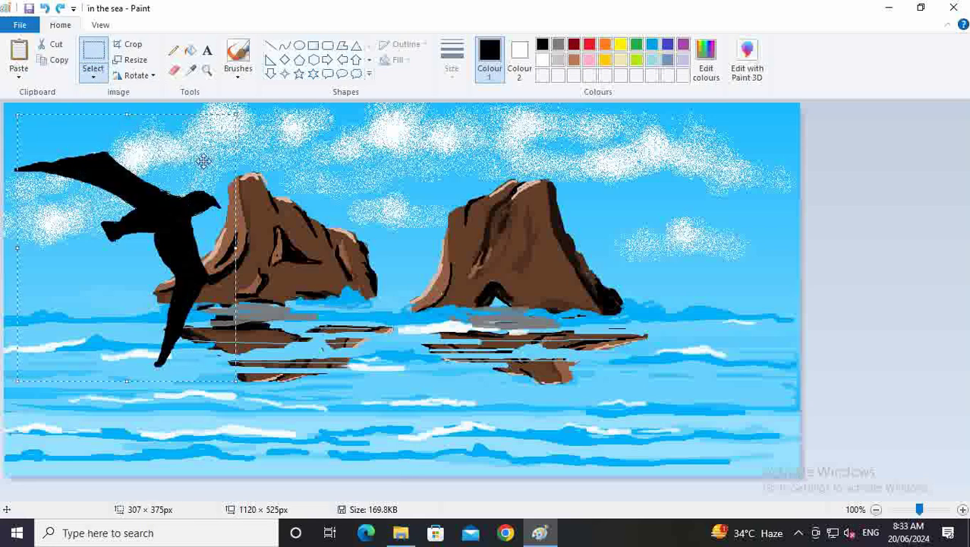
click(93, 76)
click(58, 61)
click(19, 76)
click(32, 93)
drag(125, 191, 153, 269)
click(93, 76)
click(113, 205)
key(Delete)
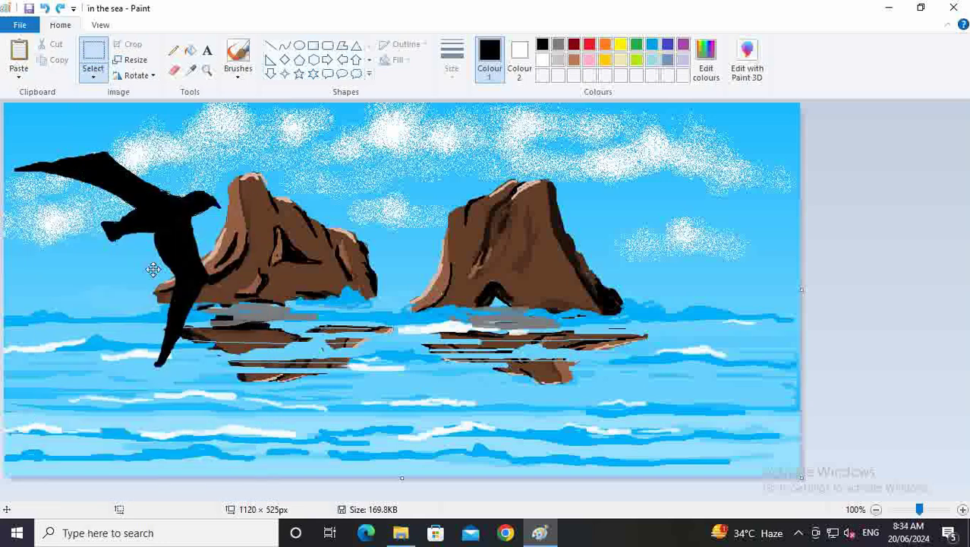
Try to select the bird with a free-form outline
click(94, 76)
click(486, 65)
click(93, 76)
click(139, 124)
mouse_move(29, 136)
mouse_down()
mouse_move(206, 186)
mouse_move(215, 311)
mouse_up()
click(251, 190)
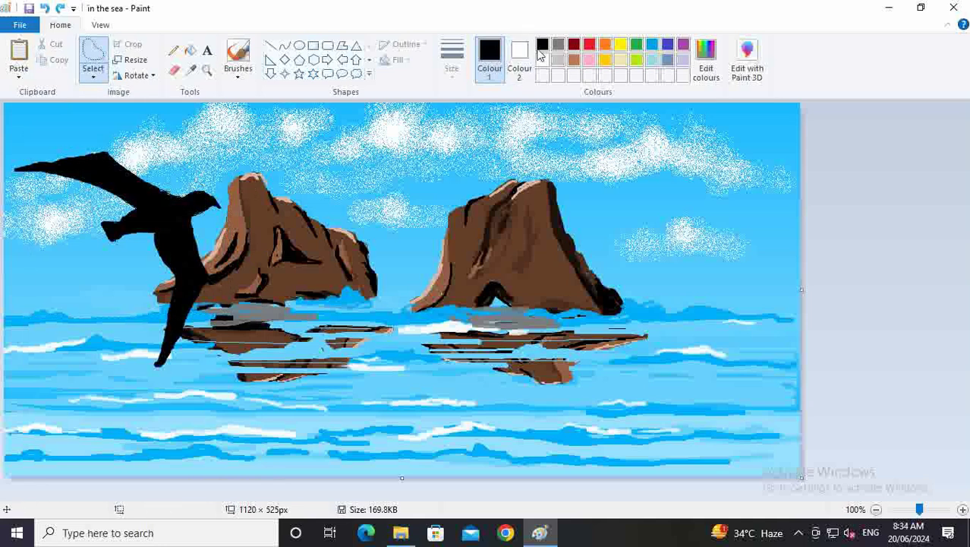
Copy the whole bird with a rectangular selection of about 315 × 362 px and paste the copy onto the canvas
click(93, 75)
click(133, 106)
drag(13, 127, 239, 384)
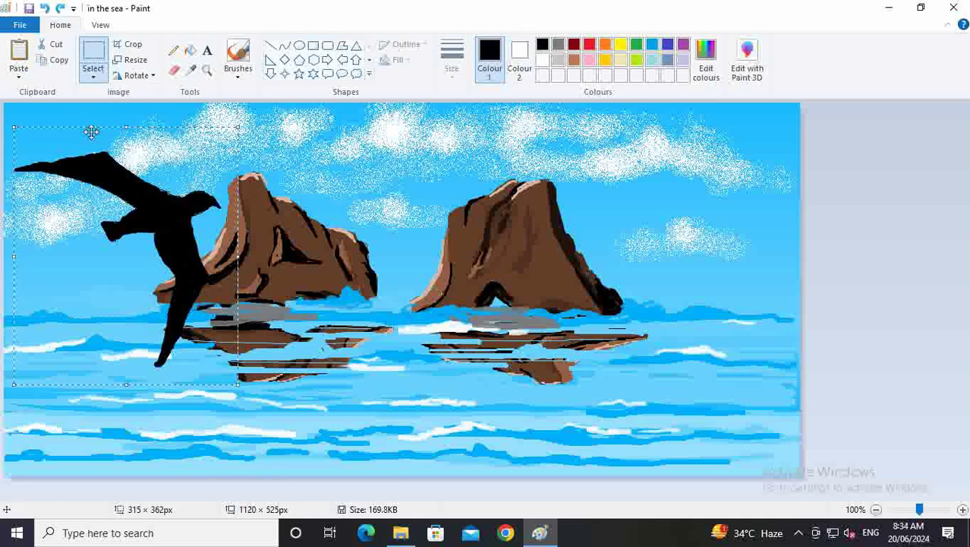
click(62, 69)
click(93, 77)
click(106, 204)
click(19, 76)
click(34, 94)
Squash the pasted bird flat, flip it vertically and place it on the water beneath the lowered wing as a reflection
drag(107, 227, 157, 274)
drag(168, 406, 174, 258)
drag(167, 215, 154, 406)
drag(265, 452, 204, 390)
drag(246, 354, 236, 367)
mouse_move(188, 396)
mouse_down()
mouse_move(201, 376)
mouse_move(170, 378)
mouse_move(216, 375)
mouse_move(206, 387)
mouse_move(186, 380)
mouse_up()
click(153, 77)
click(157, 142)
click(259, 396)
Brush blue over the leftover brown patch beside the bird's reflection and add a blue wave between the rock reflections
click(238, 70)
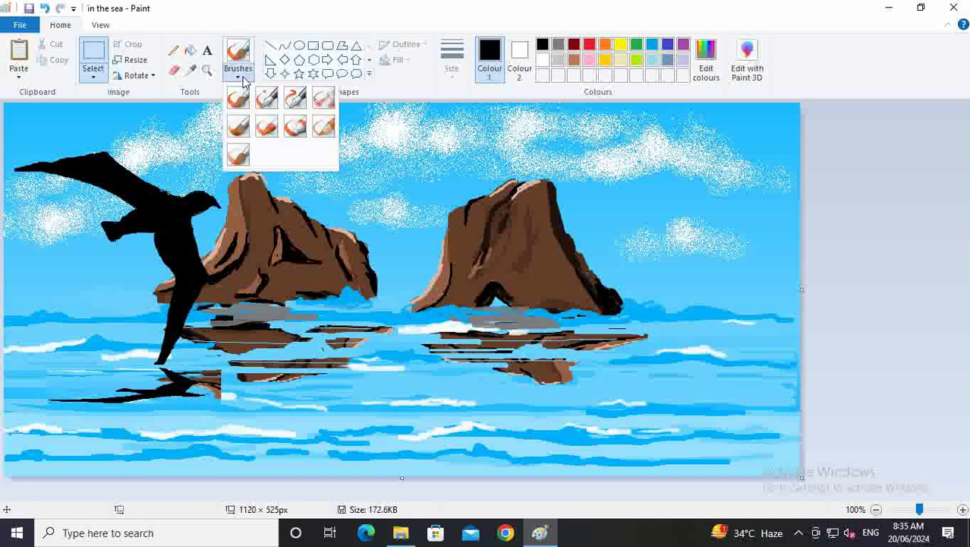
click(238, 97)
click(652, 44)
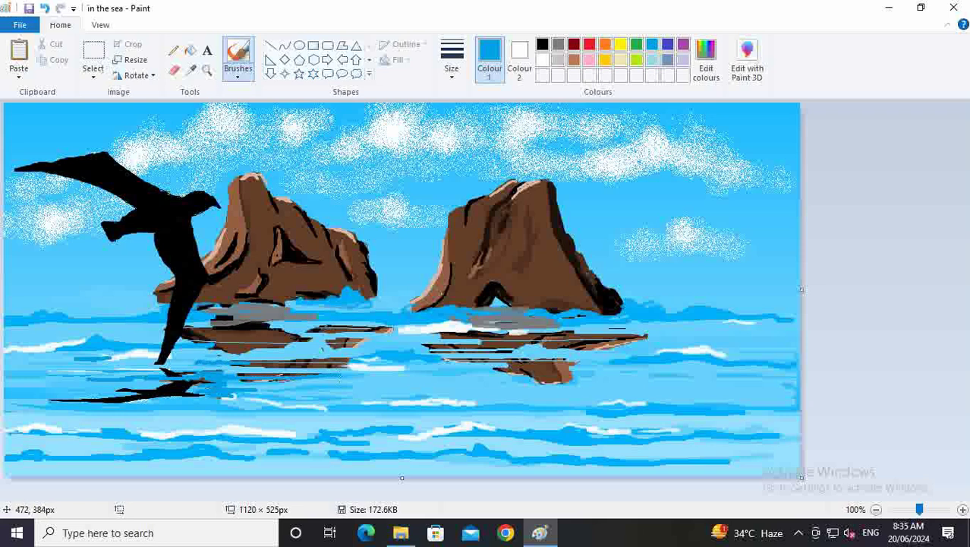
drag(384, 382, 441, 386)
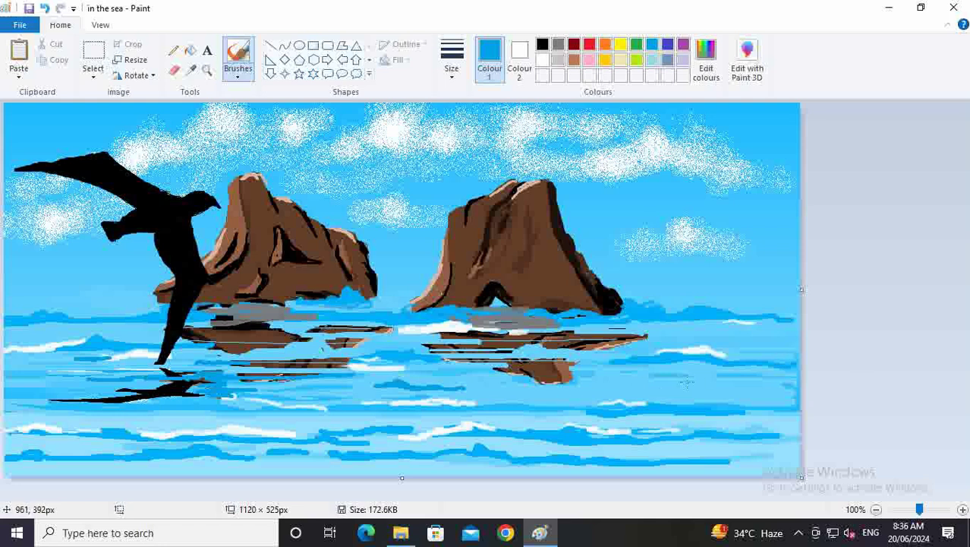
Highlight the upper edge of the raised wing, from its tip inward, with a thin white curve
click(173, 50)
click(542, 60)
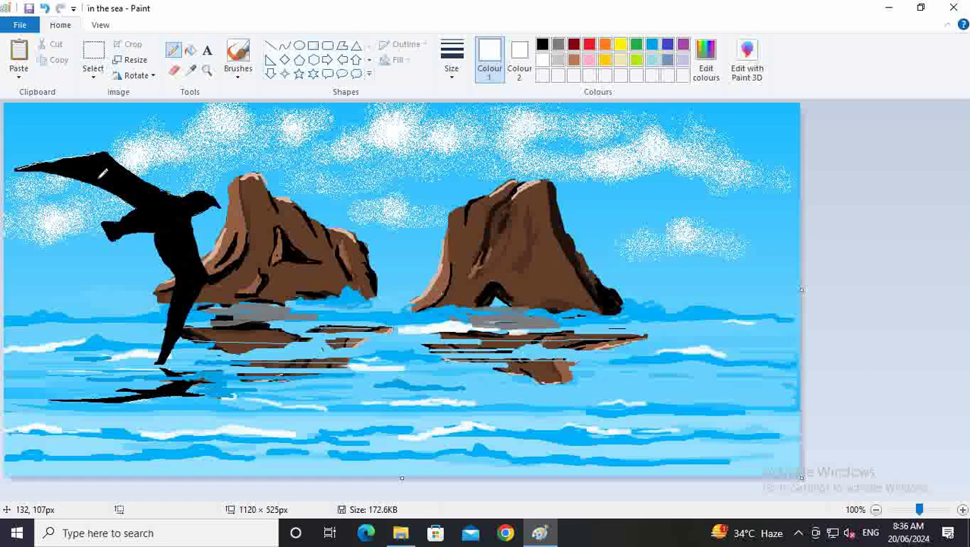
click(285, 46)
mouse_move(15, 171)
mouse_down()
mouse_move(105, 150)
mouse_move(70, 157)
mouse_up()
click(450, 79)
click(462, 101)
key(ctrl+z)
key(ctrl+z)
click(284, 60)
click(542, 44)
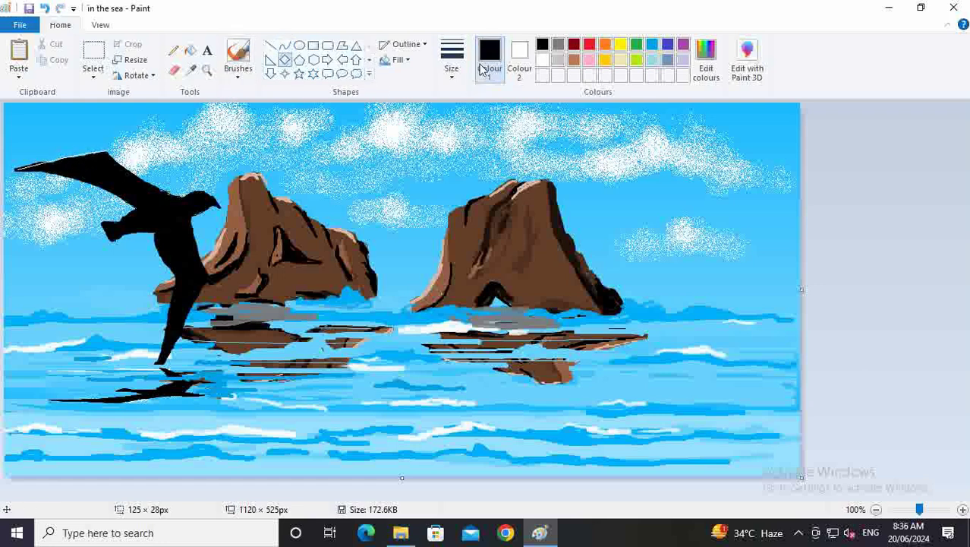
Touch up the raised wing's edge in black and extend the thin white highlight from the wing's bend to the head
click(237, 57)
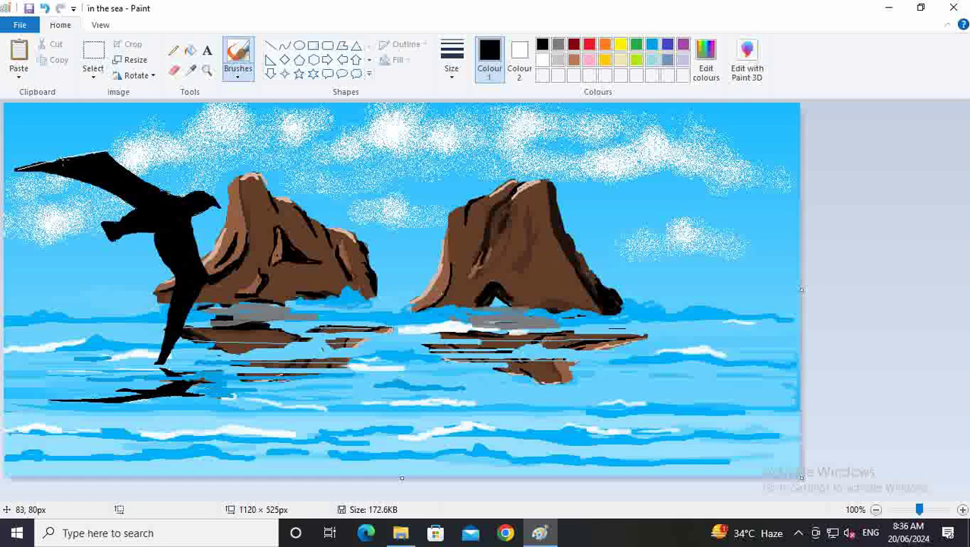
click(173, 50)
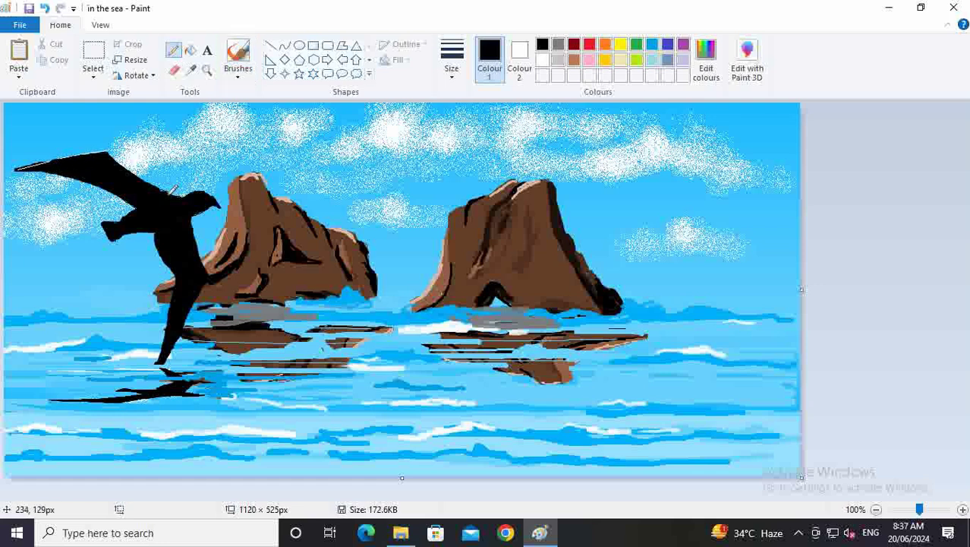
click(542, 60)
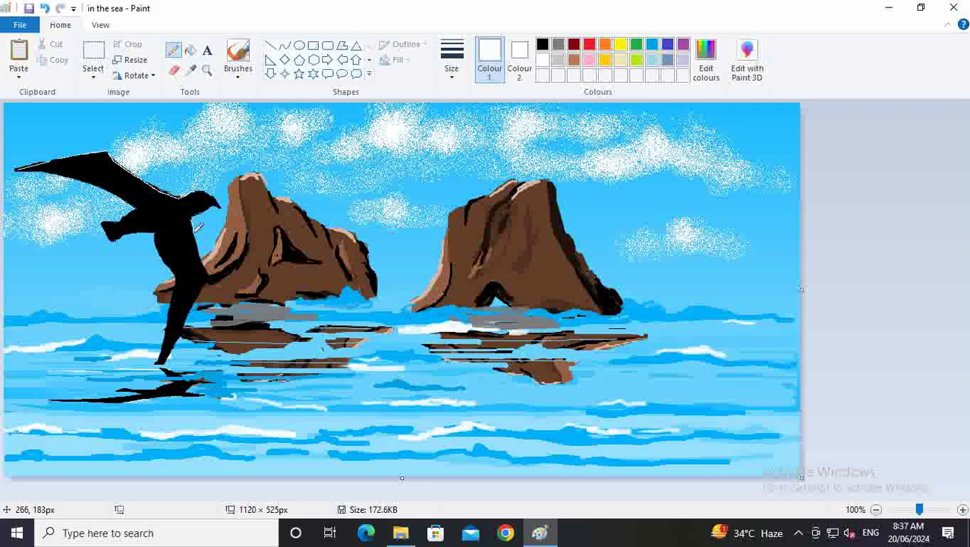
key(ctrl+z)
Outline the front edge of the lowered wing with two thin white curves, about 23 × 86 px and 61 × 122 px
click(284, 45)
drag(188, 212, 206, 278)
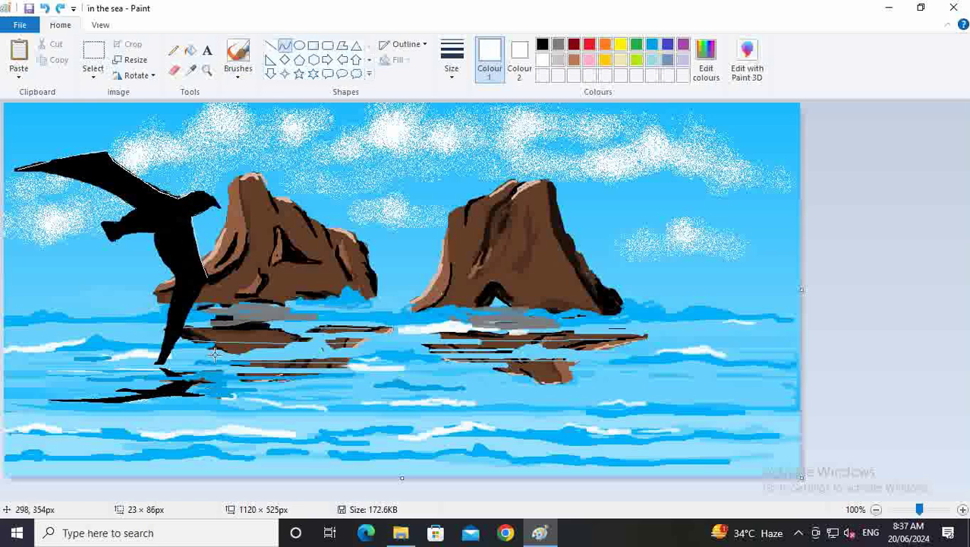
click(312, 45)
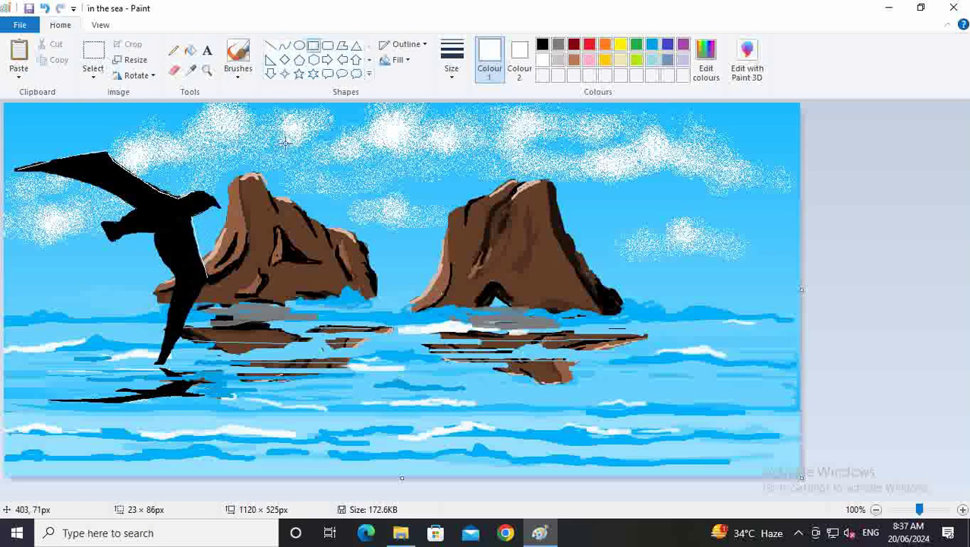
click(284, 46)
drag(206, 279, 164, 366)
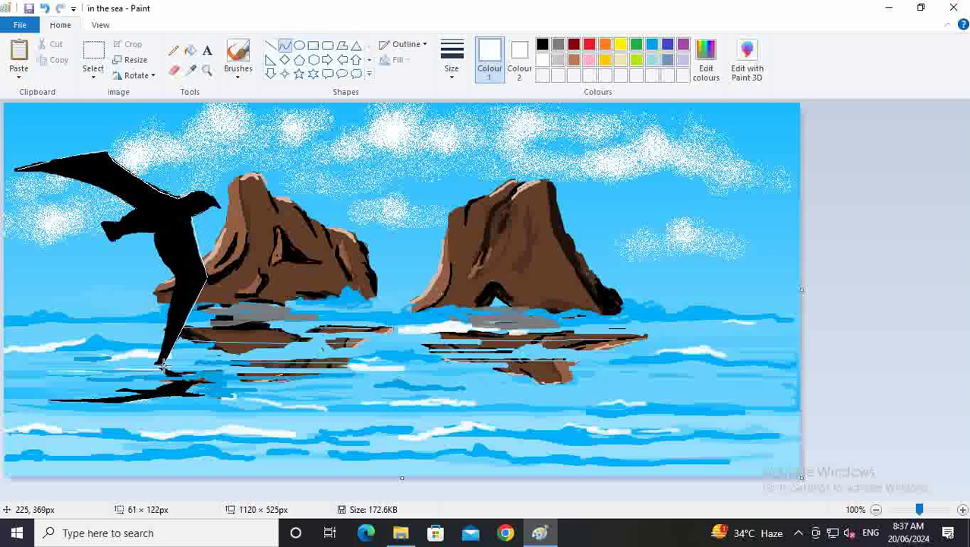
click(186, 330)
click(299, 46)
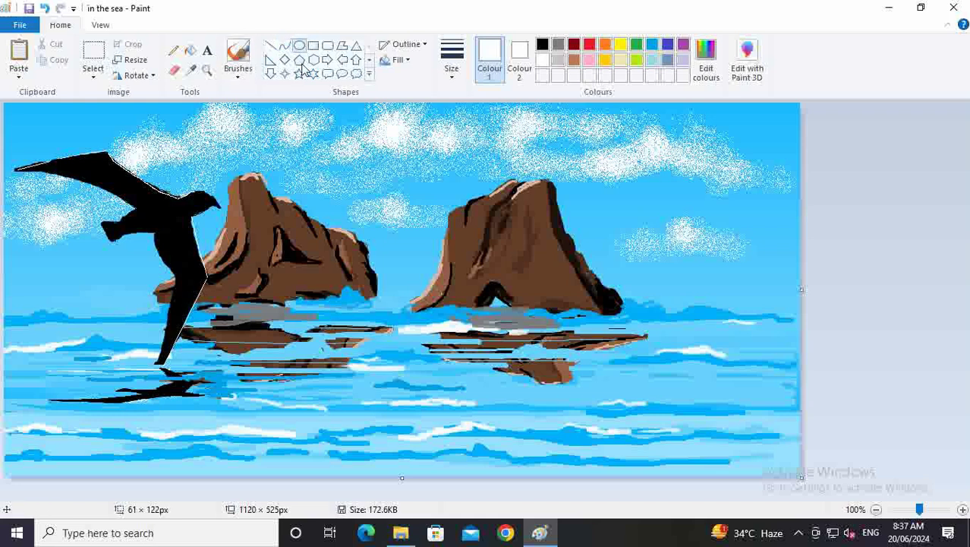
Try a light brown brush stroke on the raised wing and switch to the airbrush
click(575, 60)
click(112, 175)
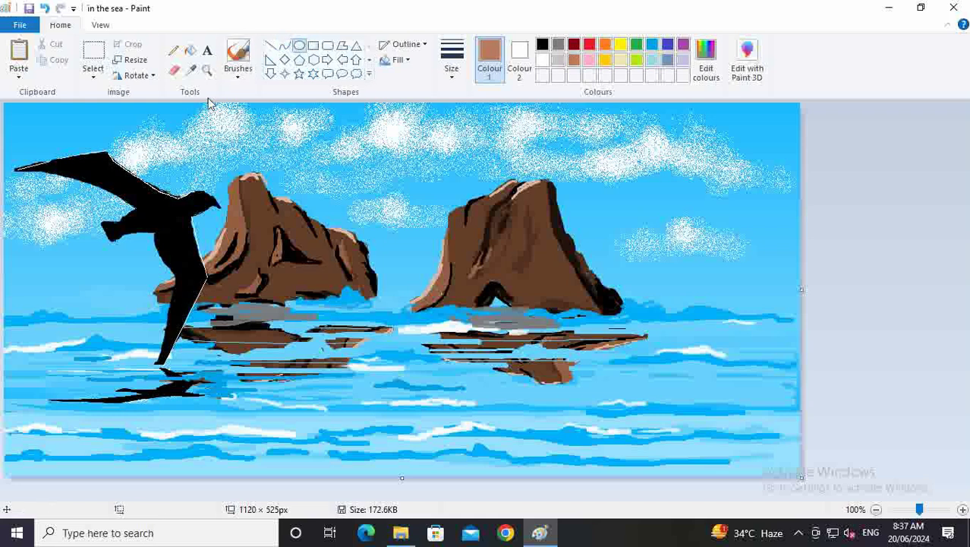
click(238, 73)
click(238, 98)
drag(95, 168, 106, 172)
click(237, 75)
click(322, 99)
Try spraying the bird's wings and body with a pale beige custom colour
click(707, 62)
drag(641, 226, 638, 189)
click(585, 363)
click(355, 361)
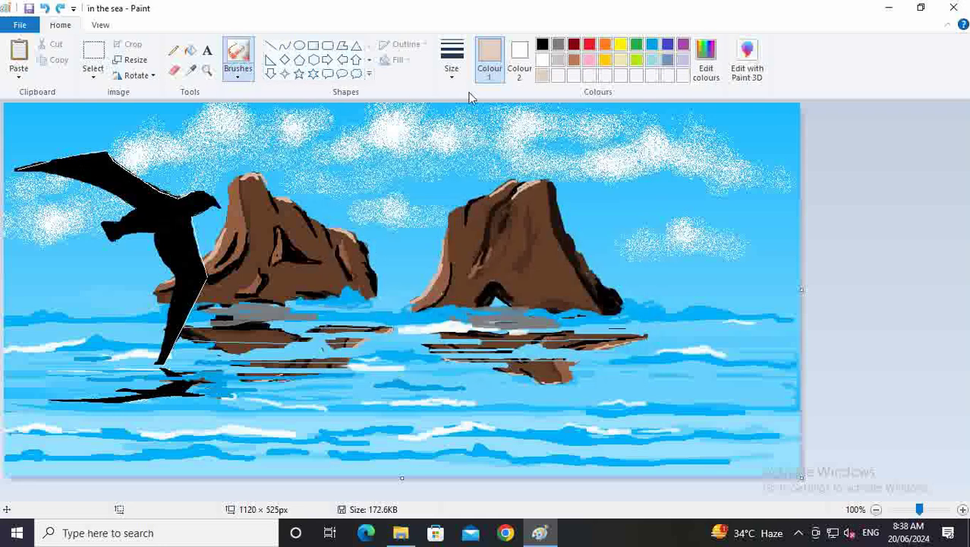
mouse_move(122, 183)
mouse_down()
mouse_move(103, 157)
mouse_move(172, 225)
mouse_up()
key(ctrl+z)
key(ctrl+z)
mouse_move(60, 172)
mouse_down()
mouse_move(105, 155)
mouse_move(199, 259)
mouse_move(201, 291)
mouse_up()
key(ctrl+z)
key(ctrl+z)
key(ctrl+z)
Spray light brown texture over the bird's lowered wing, raised wing and body with the airbrush
click(573, 61)
drag(181, 227, 186, 264)
drag(151, 198, 91, 175)
mouse_move(149, 220)
mouse_down()
mouse_move(174, 212)
mouse_move(135, 183)
mouse_move(46, 167)
mouse_move(182, 235)
mouse_move(197, 260)
mouse_move(192, 291)
mouse_move(171, 248)
mouse_up()
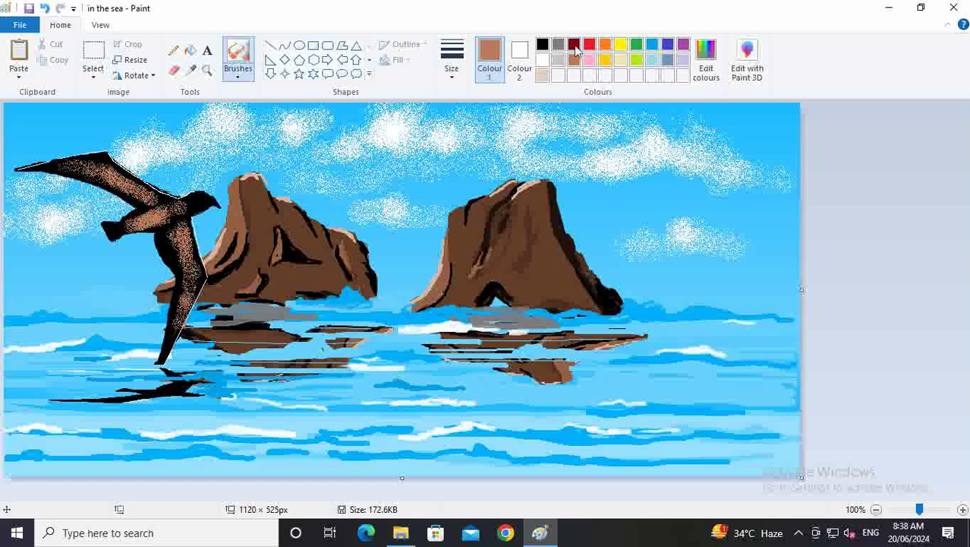
Mix a medium brown custom colour and spray it over the bird's wings, body and head
click(706, 60)
click(361, 358)
mouse_move(136, 195)
mouse_down()
mouse_move(199, 270)
mouse_move(184, 219)
mouse_up()
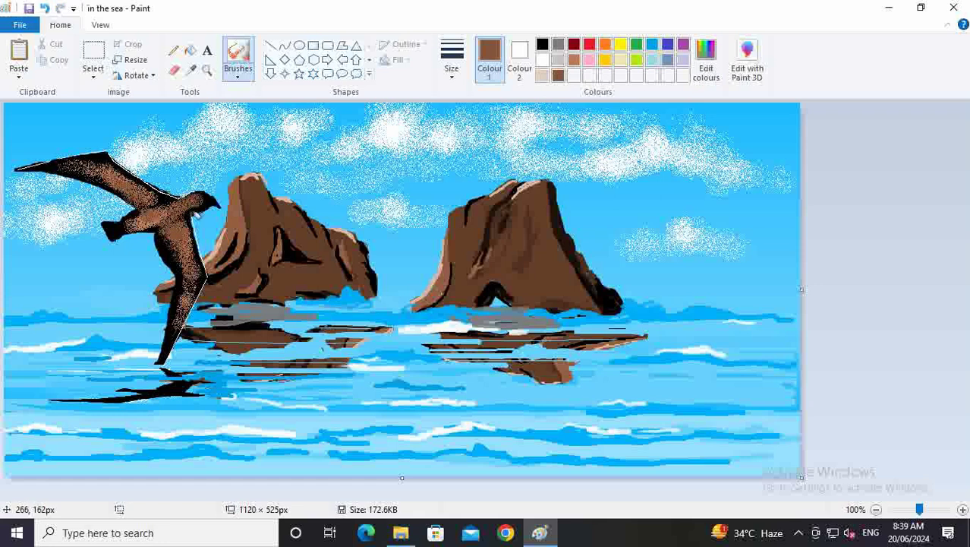
Mix a dark brown custom colour (red 96, green 60, blue 40) and spray it over the bird and its water reflection
click(706, 61)
drag(638, 249, 638, 264)
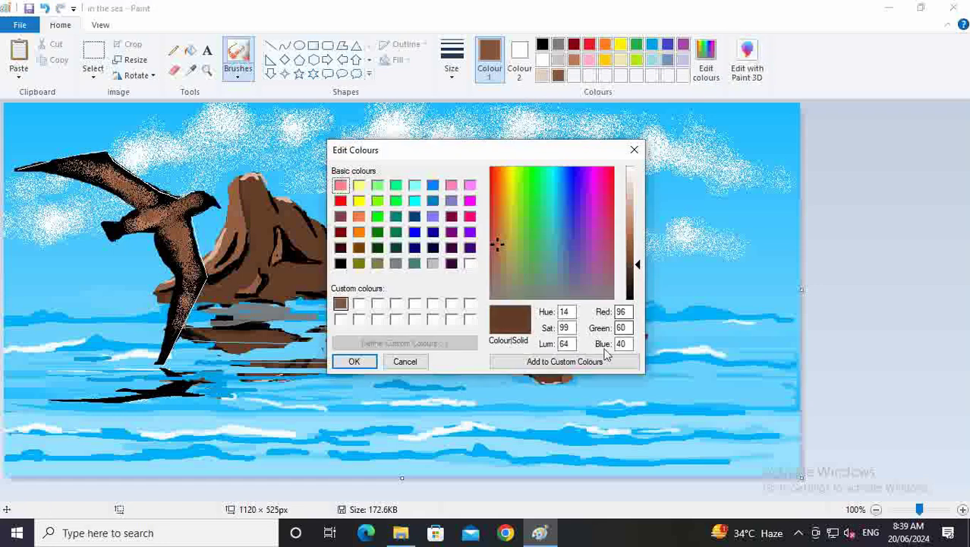
click(591, 362)
click(360, 361)
mouse_move(172, 227)
mouse_down()
mouse_move(127, 220)
mouse_move(130, 168)
mouse_move(104, 155)
mouse_move(166, 194)
mouse_move(200, 236)
mouse_move(190, 225)
mouse_move(199, 261)
mouse_move(186, 203)
mouse_move(164, 196)
mouse_move(178, 328)
mouse_move(193, 272)
mouse_up()
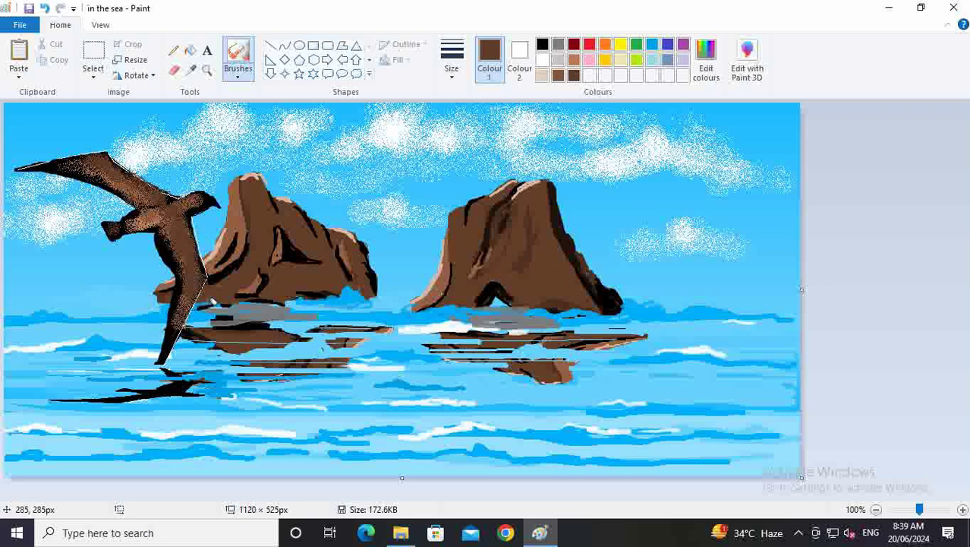
drag(175, 403, 171, 385)
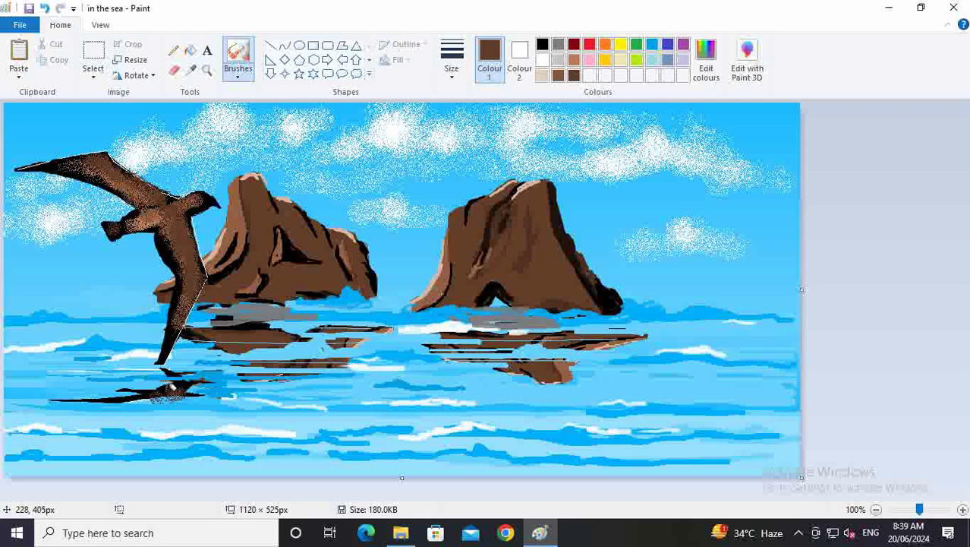
Spray pale turquoise mist along the rock bases and paint the same colour over the waves across the sea
click(651, 61)
mouse_move(422, 304)
mouse_down()
mouse_move(380, 304)
mouse_move(395, 313)
mouse_move(561, 311)
mouse_up()
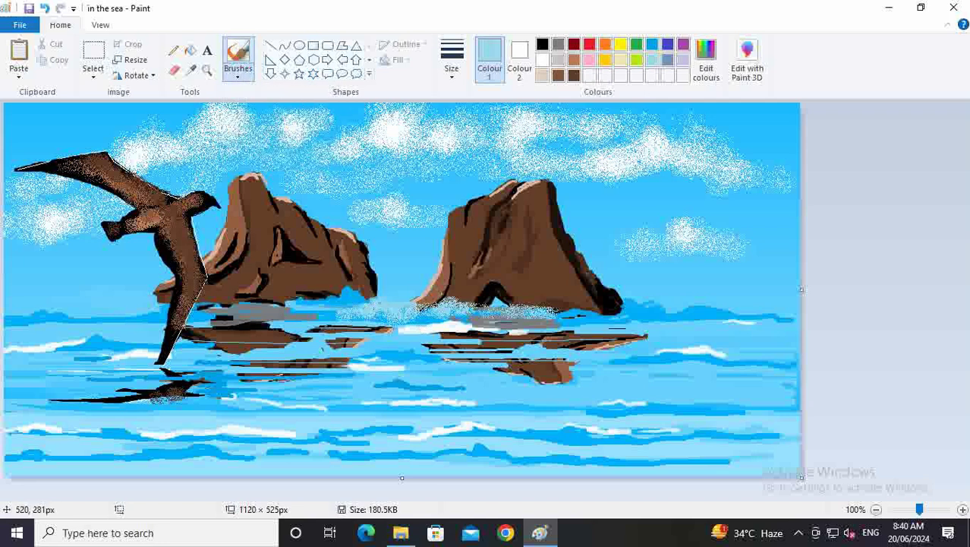
drag(345, 320, 327, 328)
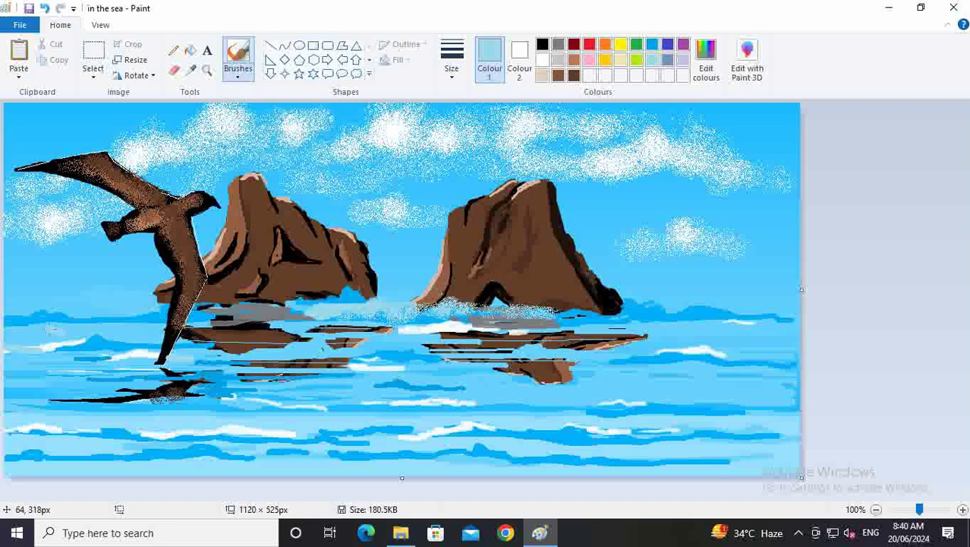
drag(54, 318, 99, 326)
mouse_move(220, 376)
mouse_down()
mouse_move(300, 410)
mouse_move(350, 413)
mouse_move(290, 424)
mouse_move(298, 432)
mouse_move(613, 434)
mouse_up()
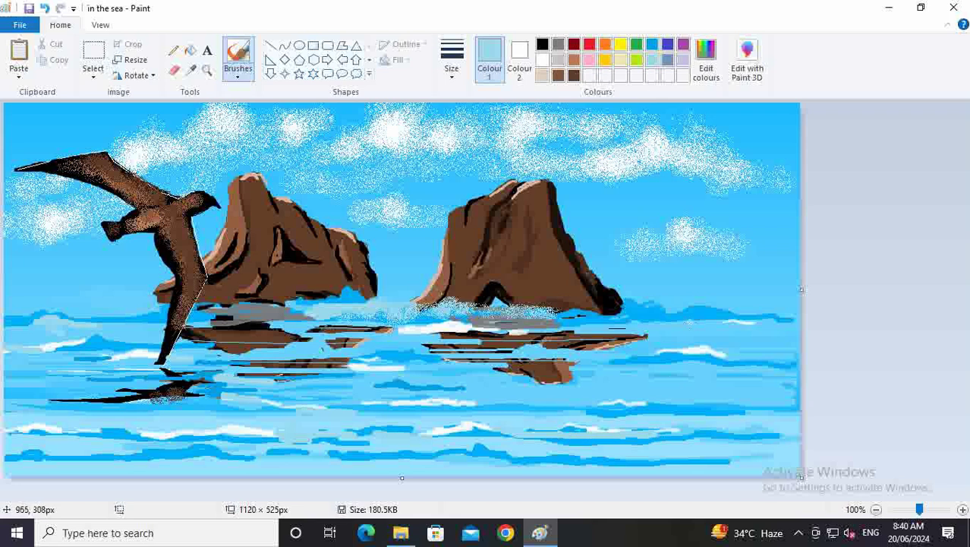
Paint black shadows along the right-hand sides of both rocks and add small dark patches to the left rock
click(542, 44)
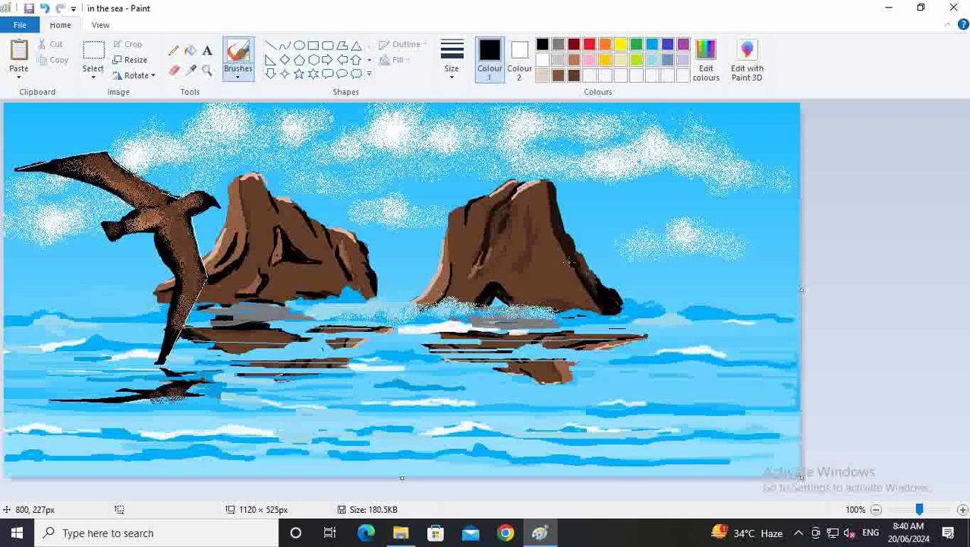
drag(553, 231, 564, 281)
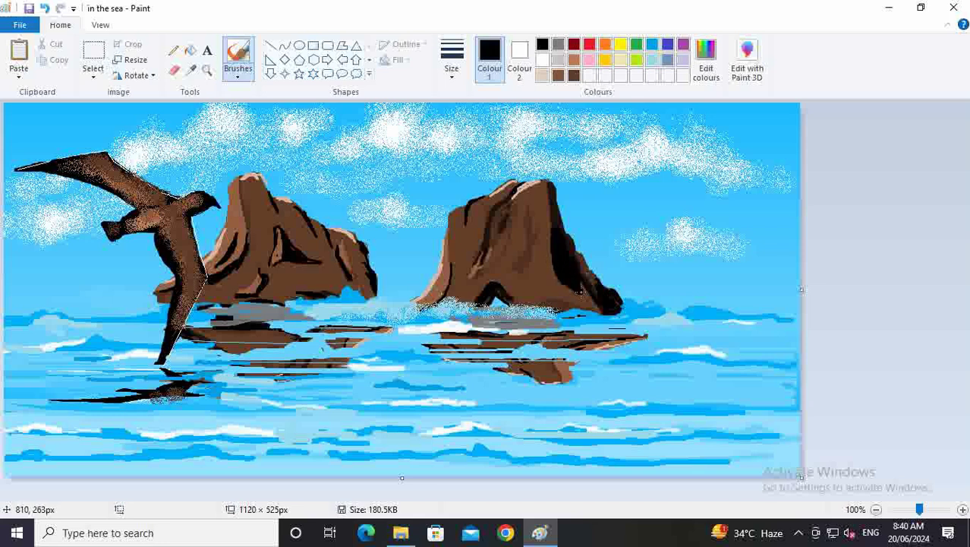
mouse_move(338, 242)
mouse_down()
mouse_move(357, 284)
mouse_move(378, 262)
mouse_up()
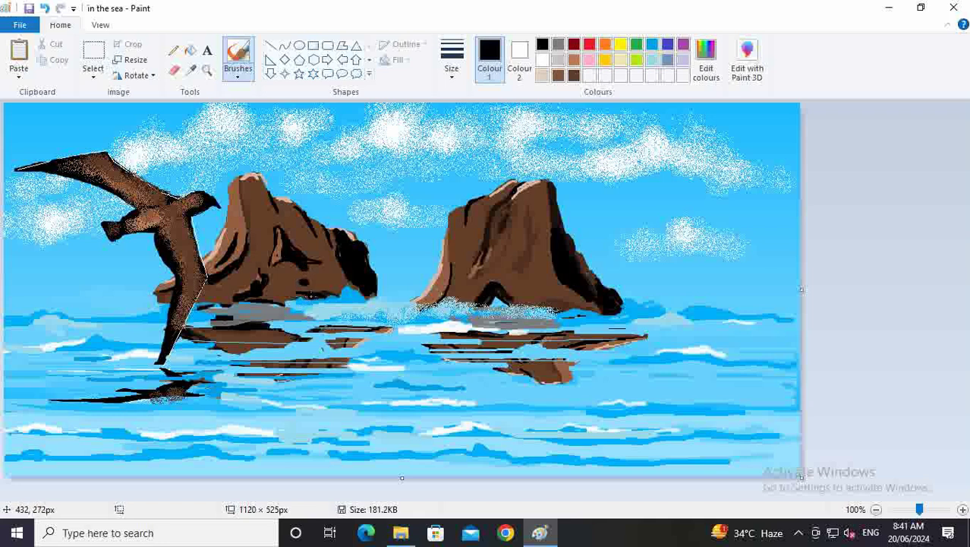
Try to add a second brown bird between the rocks by copying and pasting a rectangular selection of the first
click(92, 77)
click(98, 109)
drag(17, 132, 220, 383)
click(54, 61)
click(94, 78)
click(19, 77)
click(32, 95)
drag(126, 196, 360, 245)
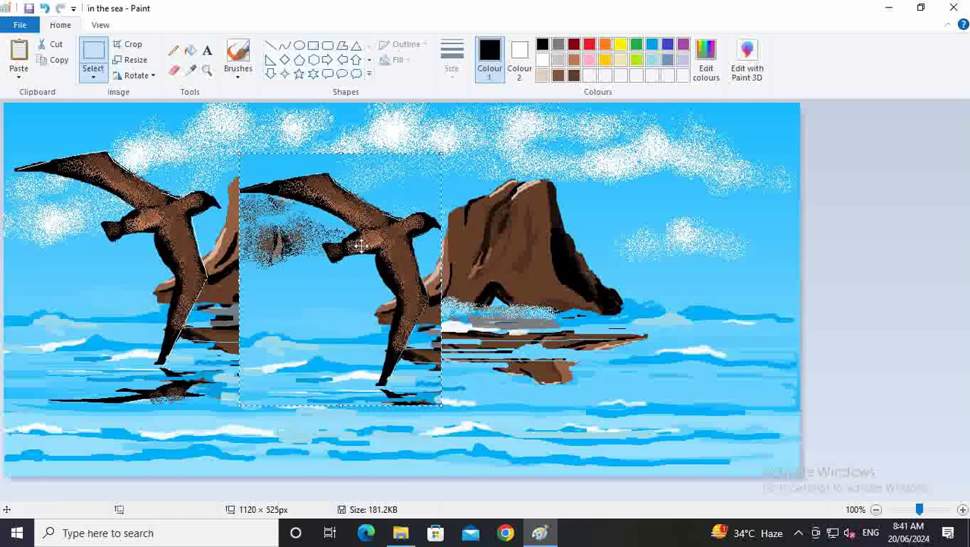
key(Delete)
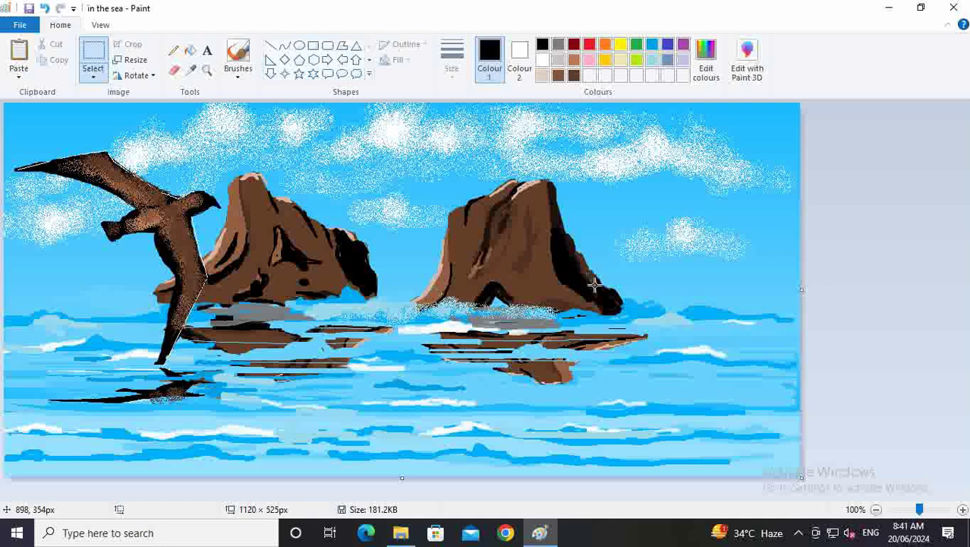
Brush white foam onto the sea's lower-right corner and beside the right rock's reflection
click(520, 57)
click(490, 57)
click(542, 60)
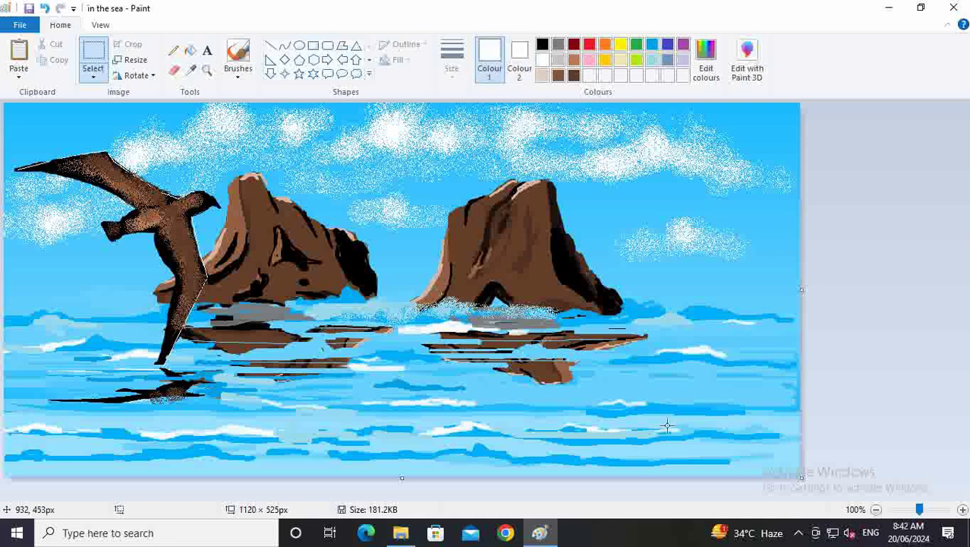
click(238, 57)
mouse_move(733, 457)
mouse_down()
mouse_move(788, 461)
mouse_move(711, 465)
mouse_up()
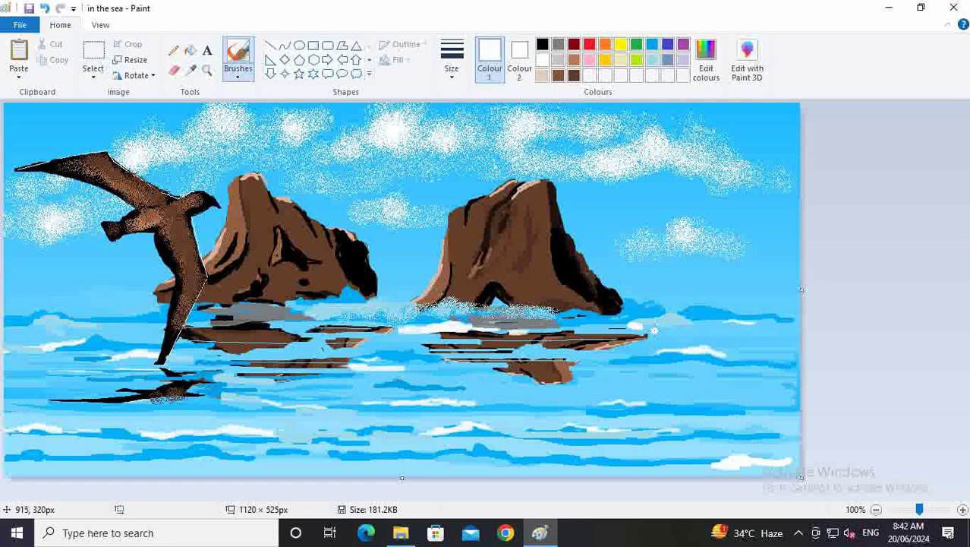
Strengthen the highlight along the raised wing's upper edge, from tip to head, with thicker white curves
click(238, 76)
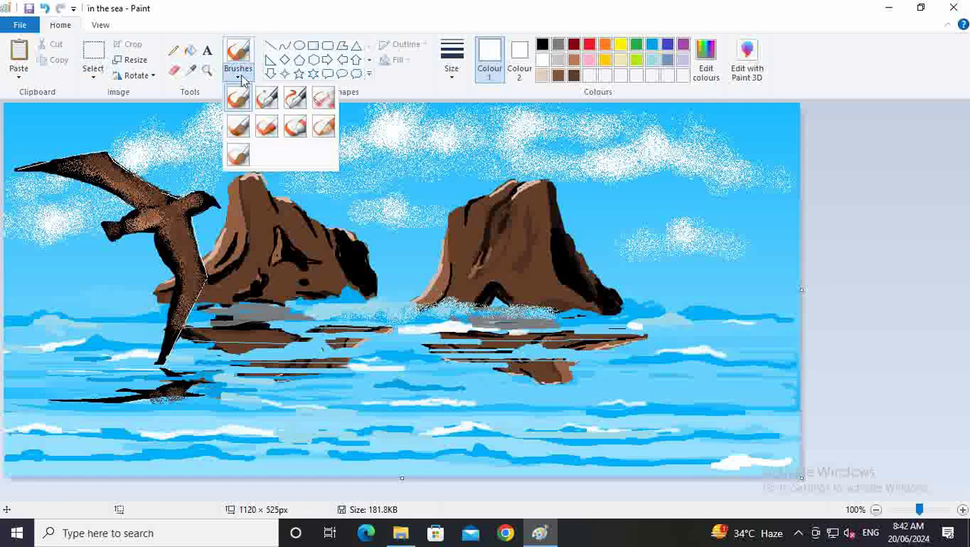
click(271, 46)
click(285, 48)
click(453, 76)
click(462, 154)
mouse_move(18, 168)
mouse_down()
mouse_move(104, 151)
mouse_move(178, 201)
mouse_up()
click(286, 47)
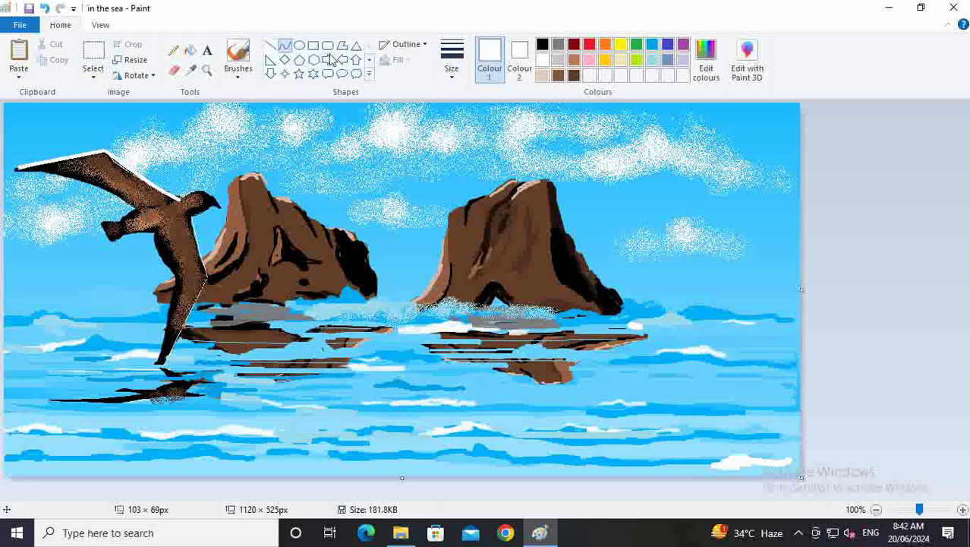